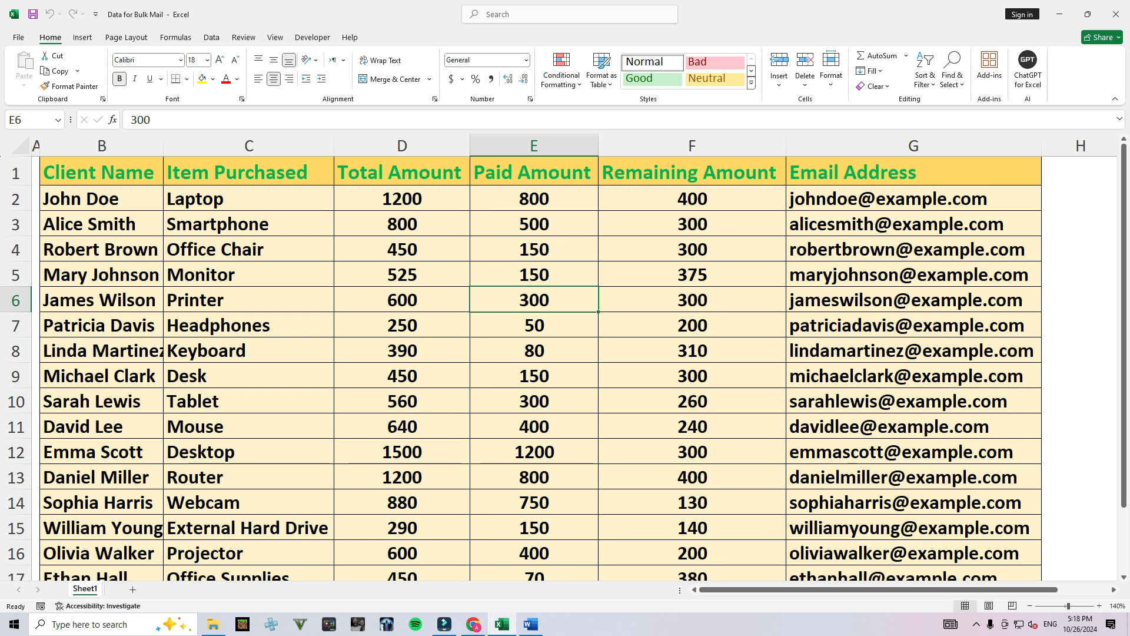
# Step: Look over the Gmail inbox in Chrome, and examine the letter's placeholders and the mail merge commands in Word
pyautogui.click(473, 624)
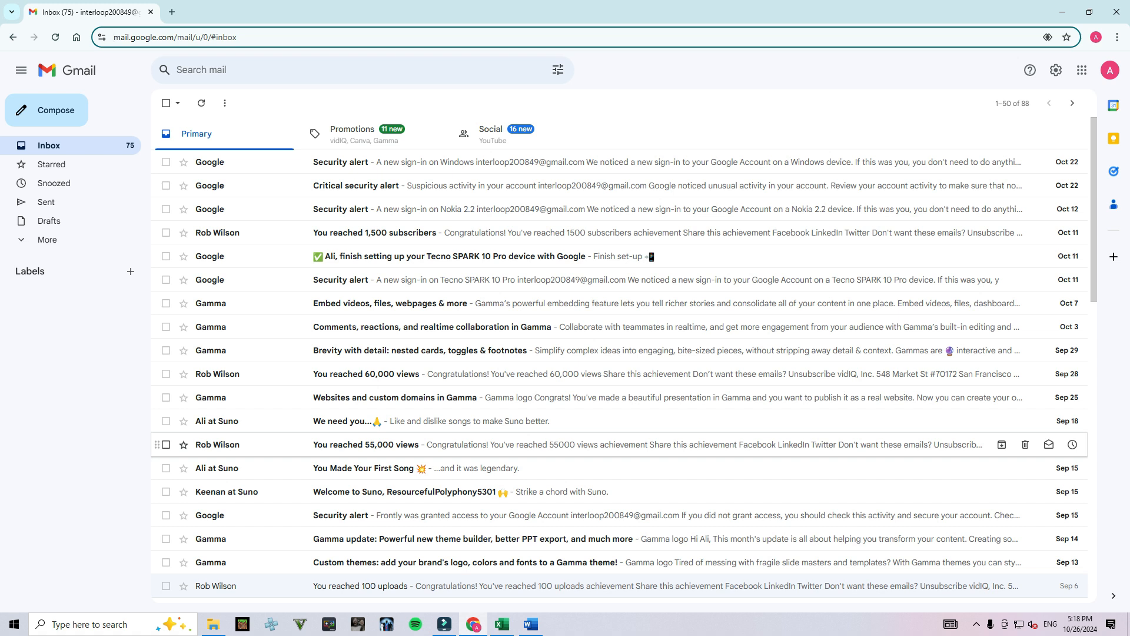
pyautogui.click(530, 624)
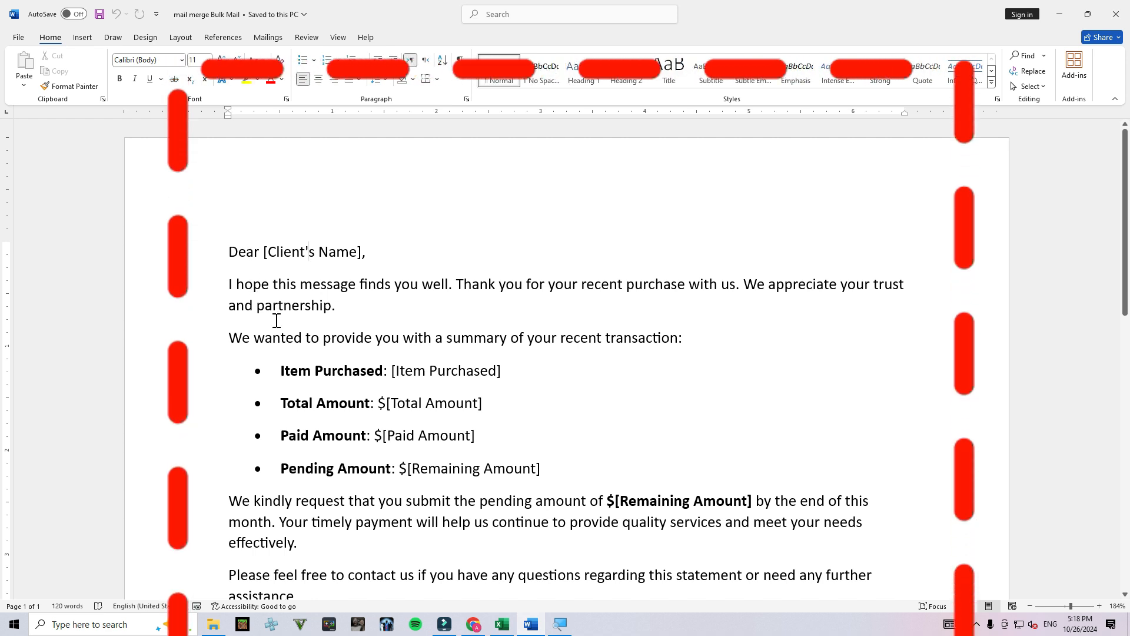
pyautogui.moveTo(265, 252); pyautogui.dragTo(357, 253)
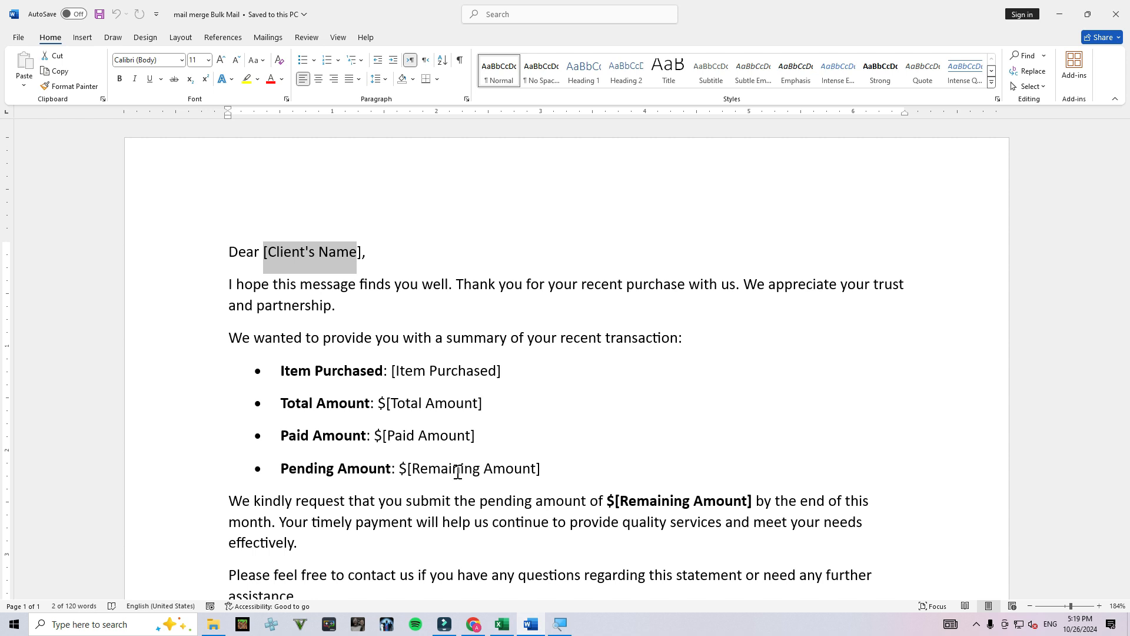
pyautogui.click(267, 38)
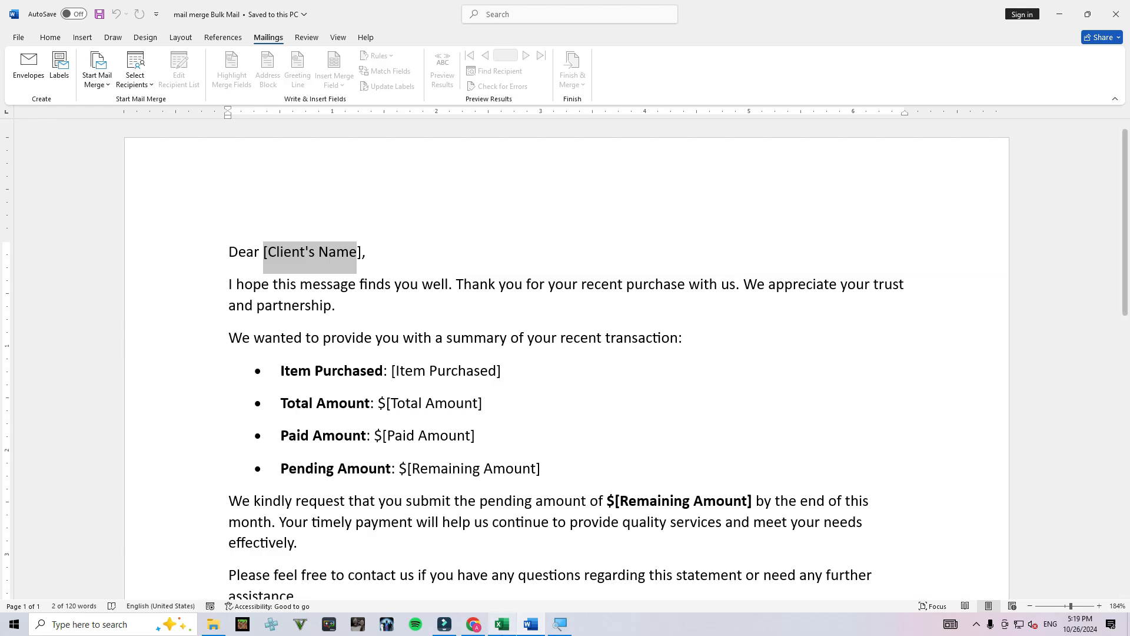
# Step: Switch to Excel and review the client table's headers from Client Name to Email Address and the email entries beneath
pyautogui.click(501, 624)
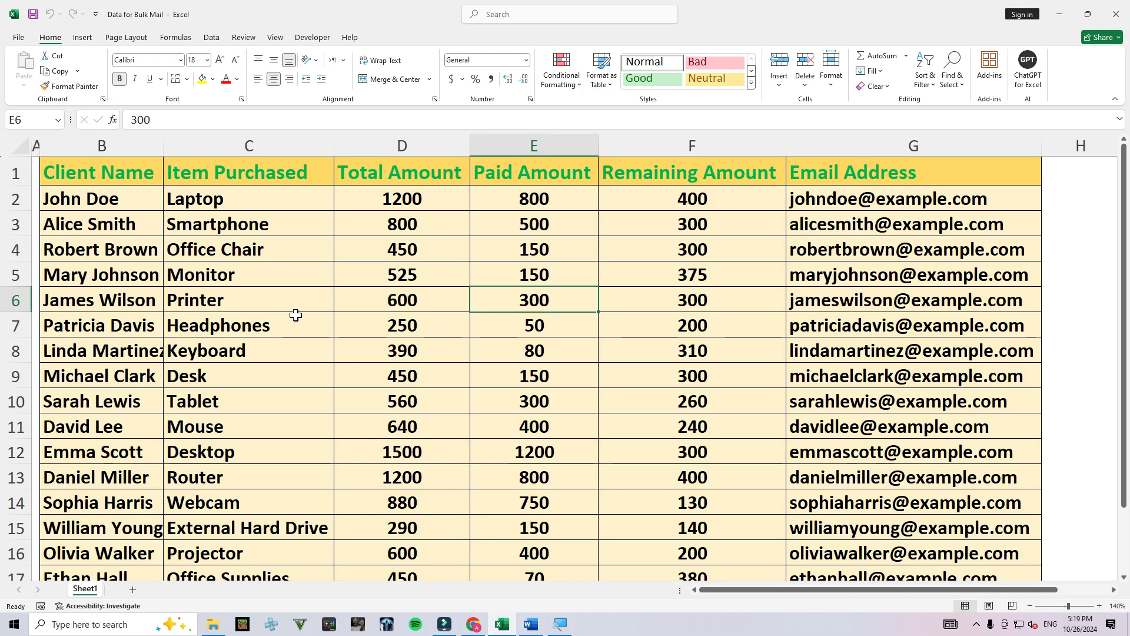
pyautogui.click(107, 174)
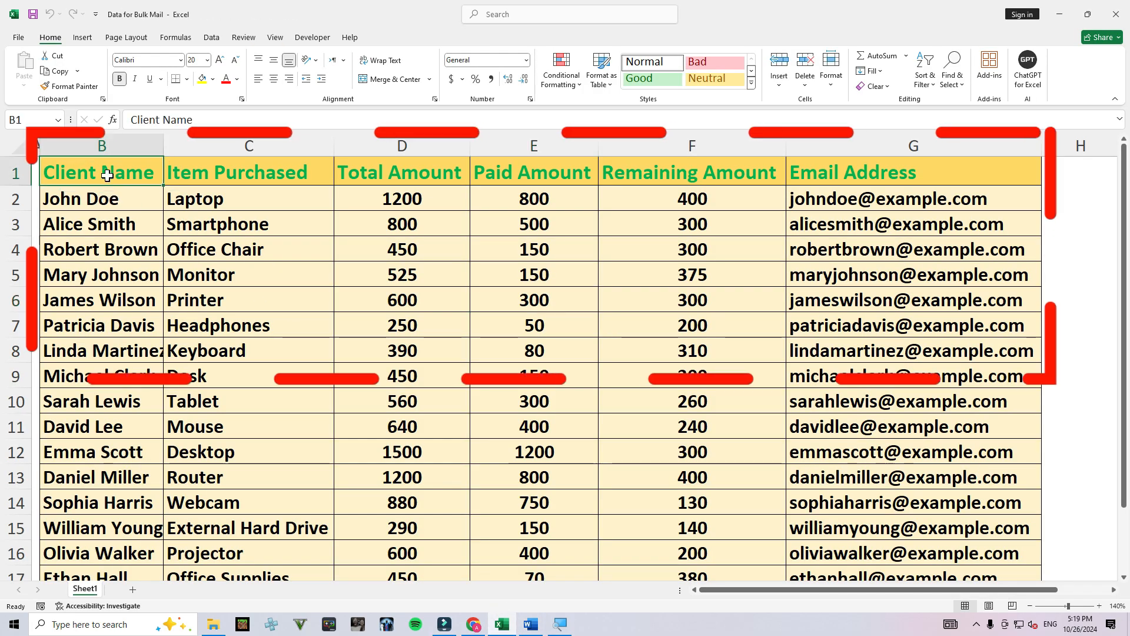
pyautogui.click(253, 172)
pyautogui.click(393, 176)
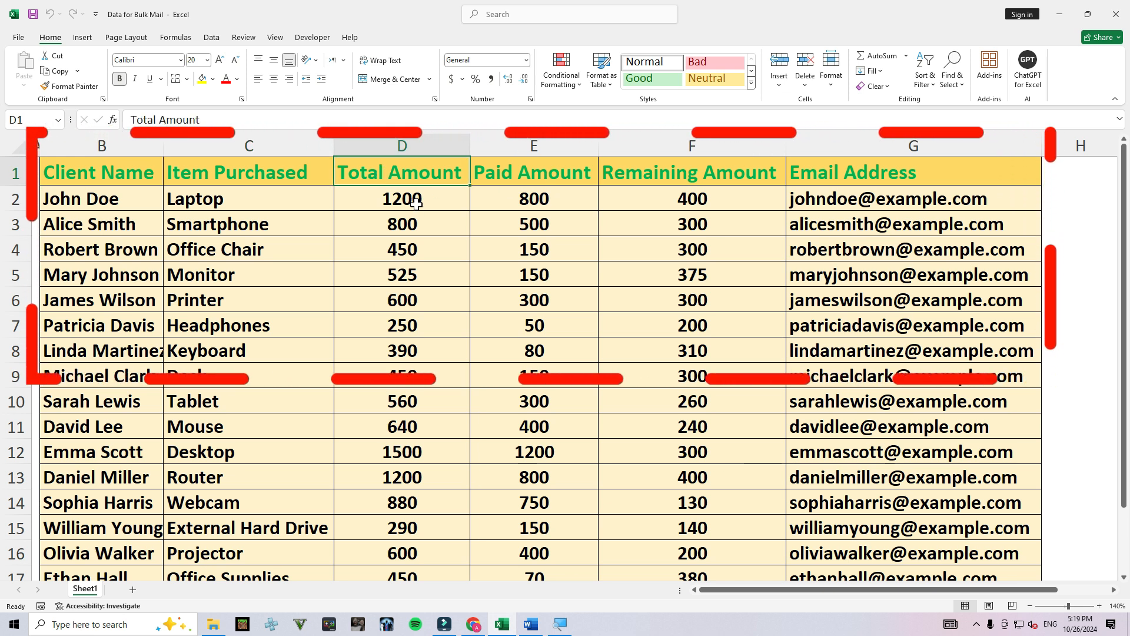
pyautogui.click(528, 172)
pyautogui.click(725, 172)
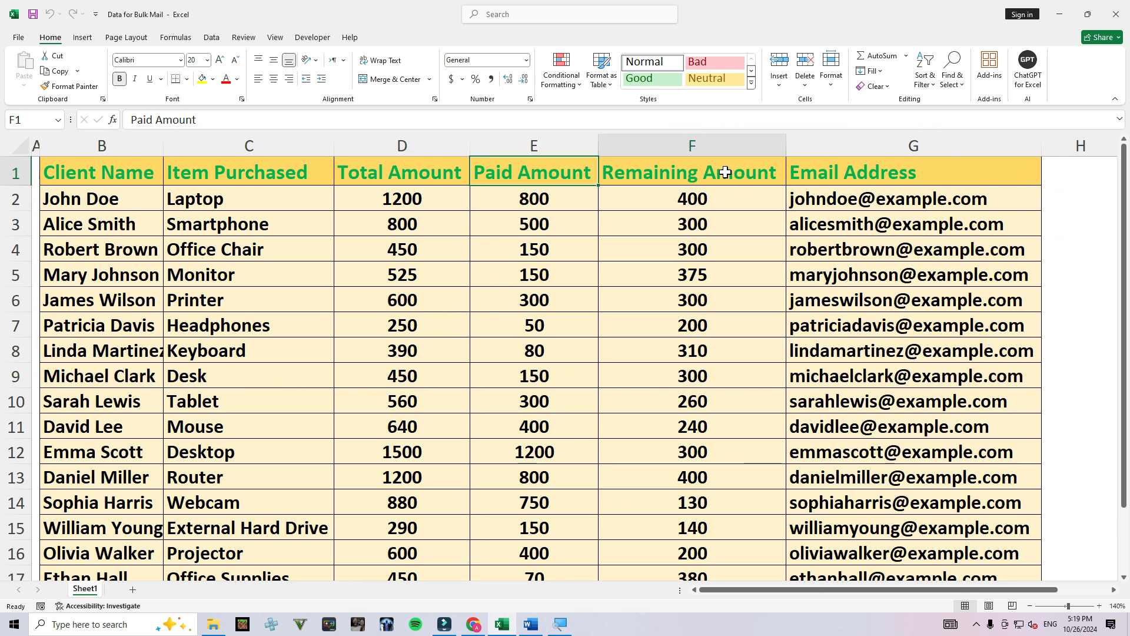
pyautogui.click(836, 178)
pyautogui.click(846, 297)
pyautogui.click(843, 198)
pyautogui.moveTo(842, 198); pyautogui.dragTo(847, 406)
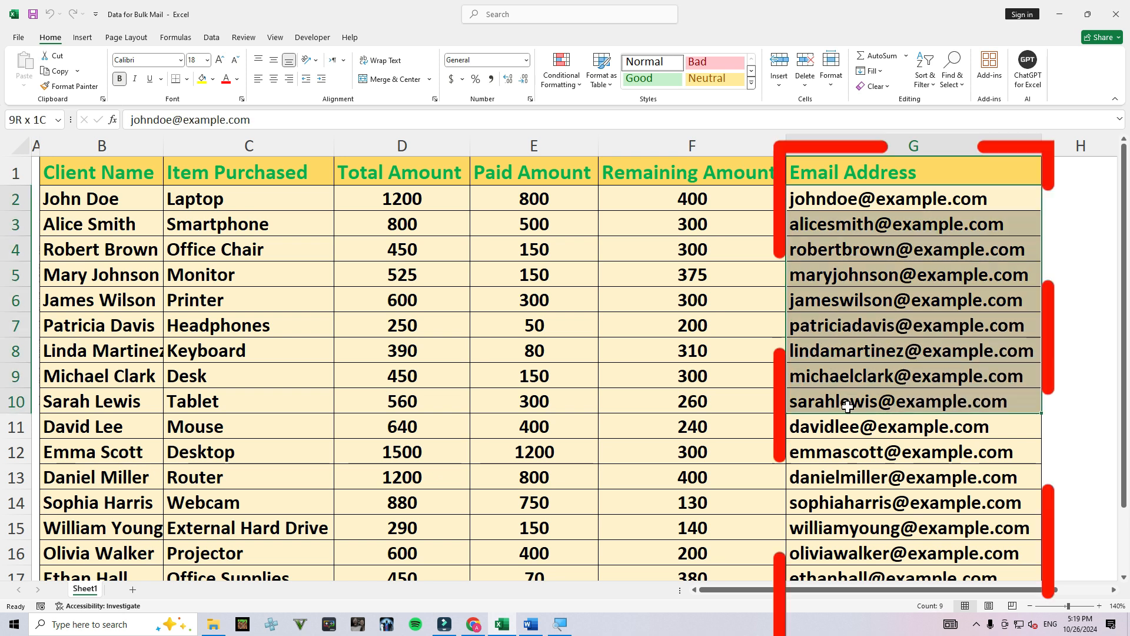
pyautogui.click(863, 250)
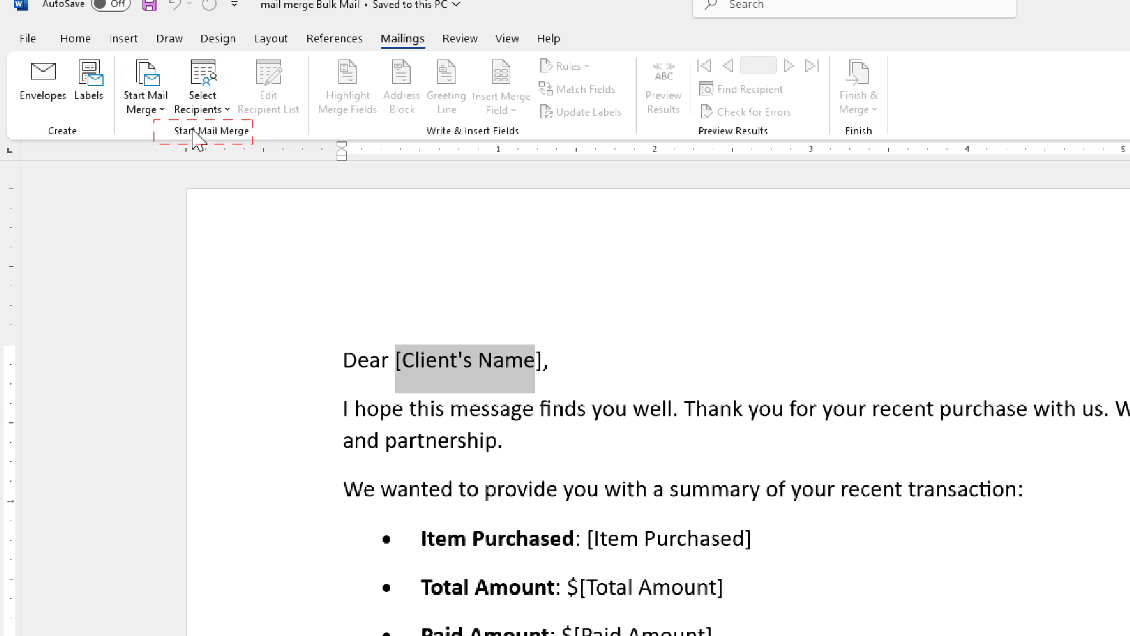
# Step: In the Word letter, use the existing list Data for Bulk Mail from D:\Excel file as recipients, with table Sheet1$ and first-row column headers
pyautogui.click(226, 114)
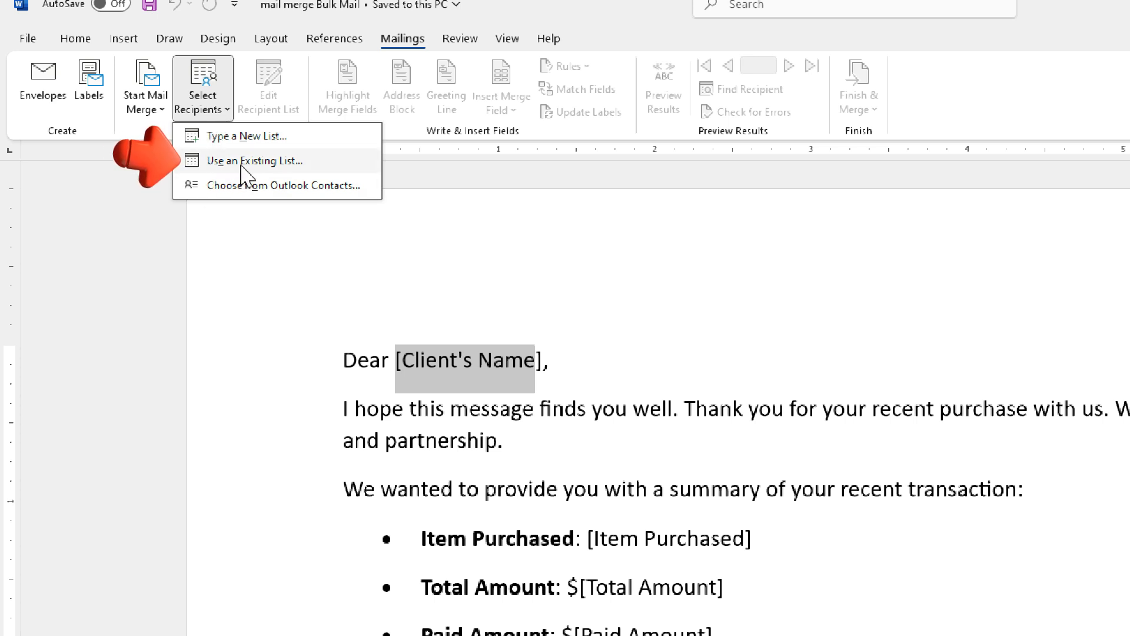
pyautogui.click(289, 165)
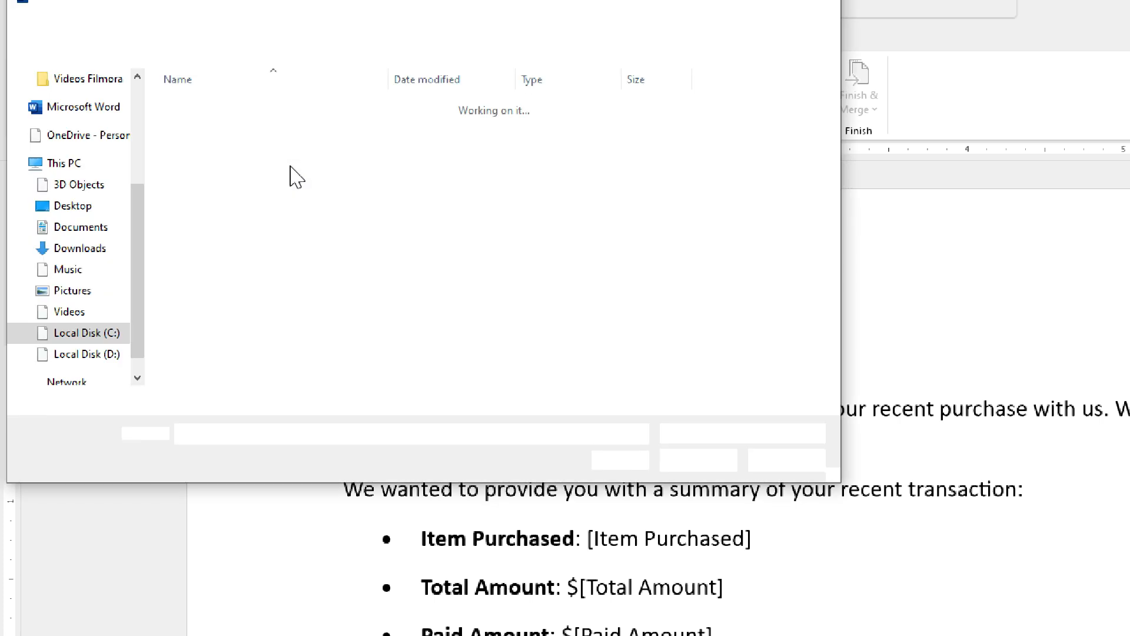
pyautogui.click(101, 366)
pyautogui.click(233, 148)
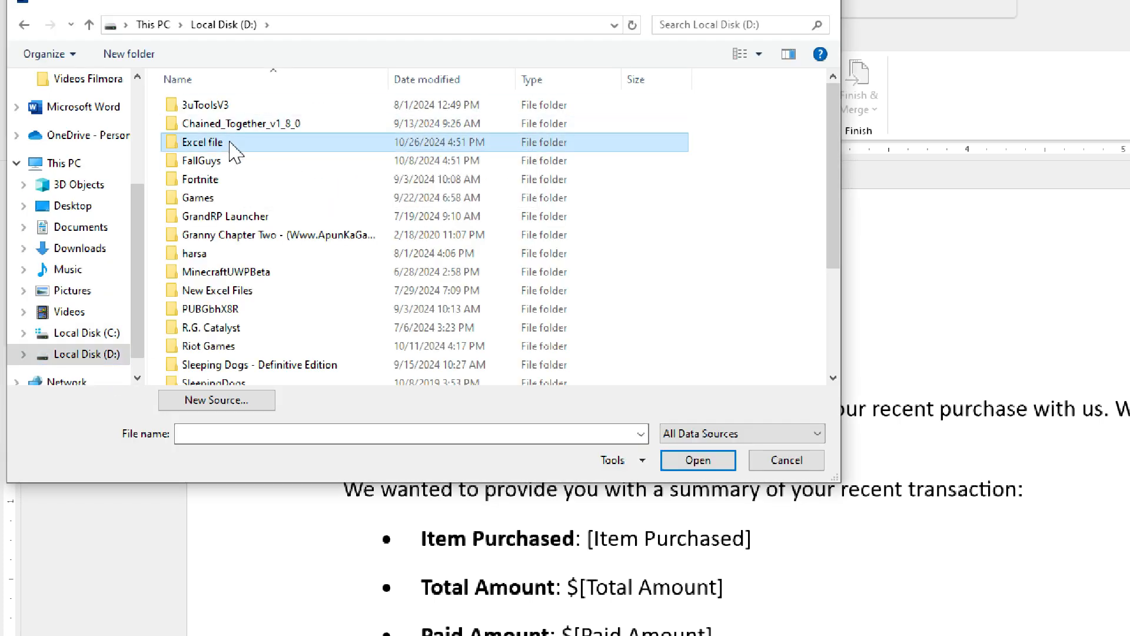
pyautogui.doubleClick(233, 148)
pyautogui.scroll(-8, 233, 171)
pyautogui.click(229, 174)
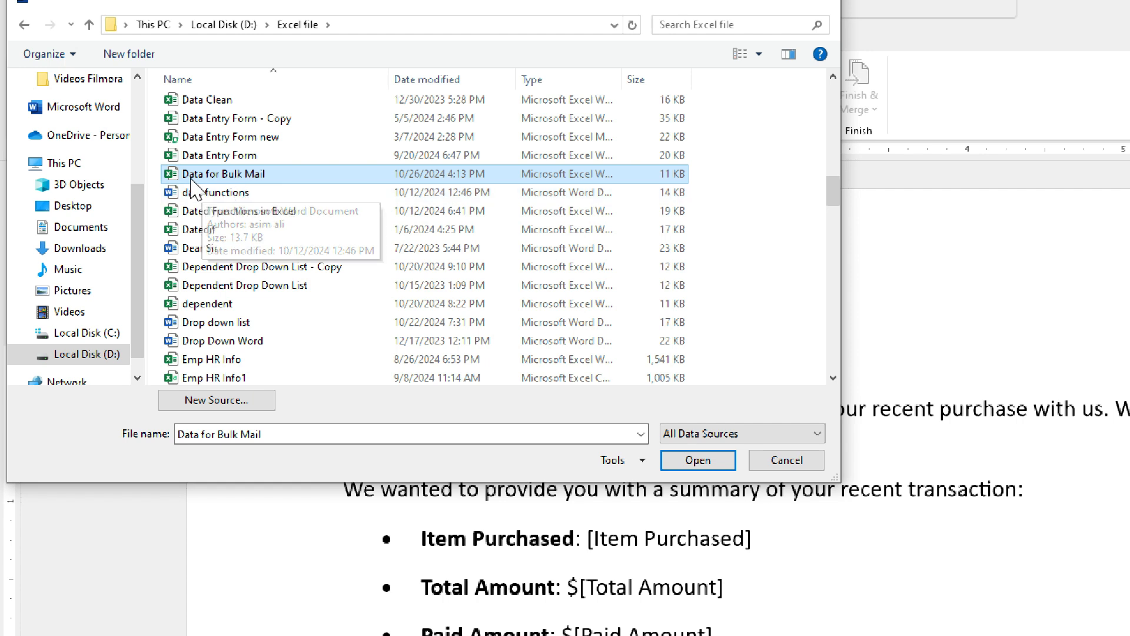
pyautogui.click(698, 460)
pyautogui.moveTo(769, 340); pyautogui.dragTo(601, 226)
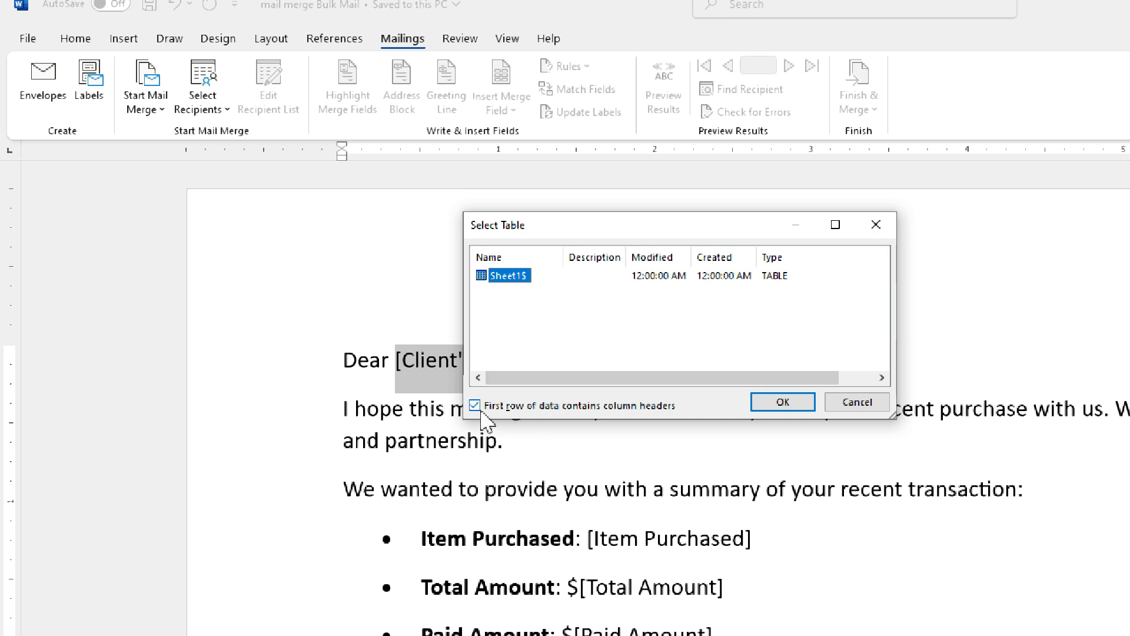
pyautogui.click(778, 400)
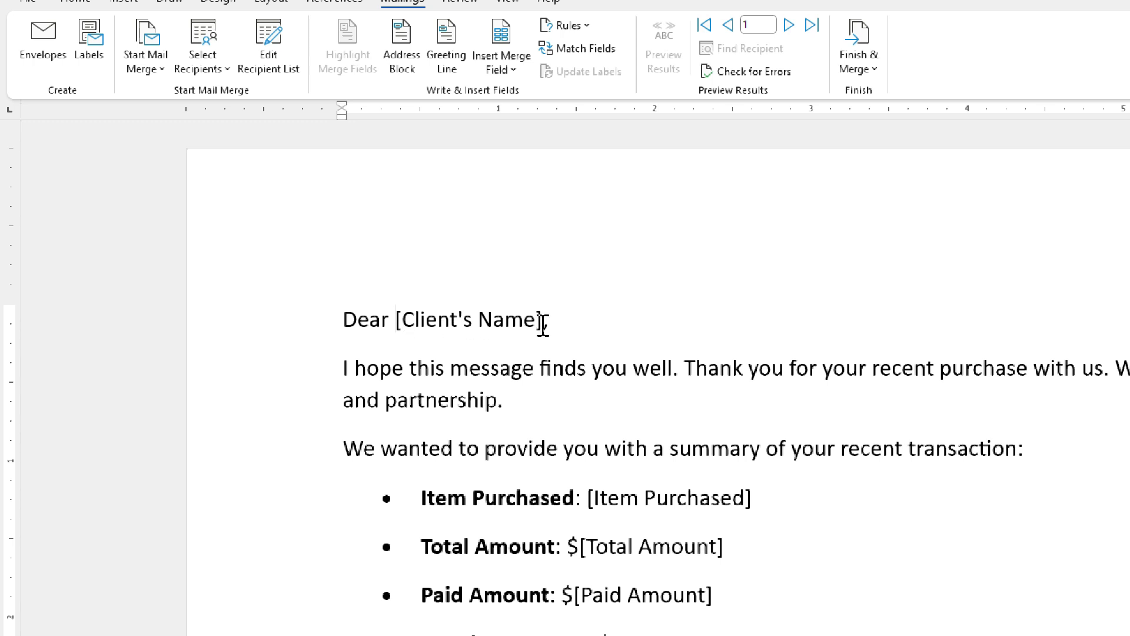
# Step: Replace the [Client's Name] placeholder in the greeting with the Client_Name merge field, keeping the comma
pyautogui.moveTo(543, 327); pyautogui.dragTo(505, 329)
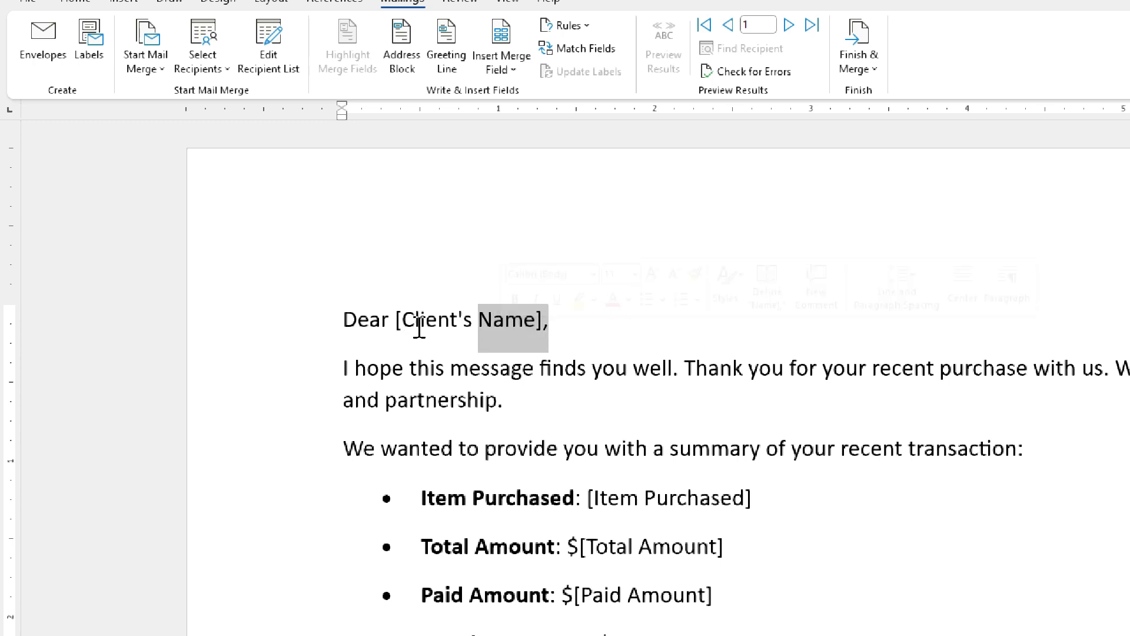
pyautogui.moveTo(399, 323)
pyautogui.mouseDown()
pyautogui.moveTo(492, 315)
pyautogui.moveTo(484, 325)
pyautogui.mouseUp()
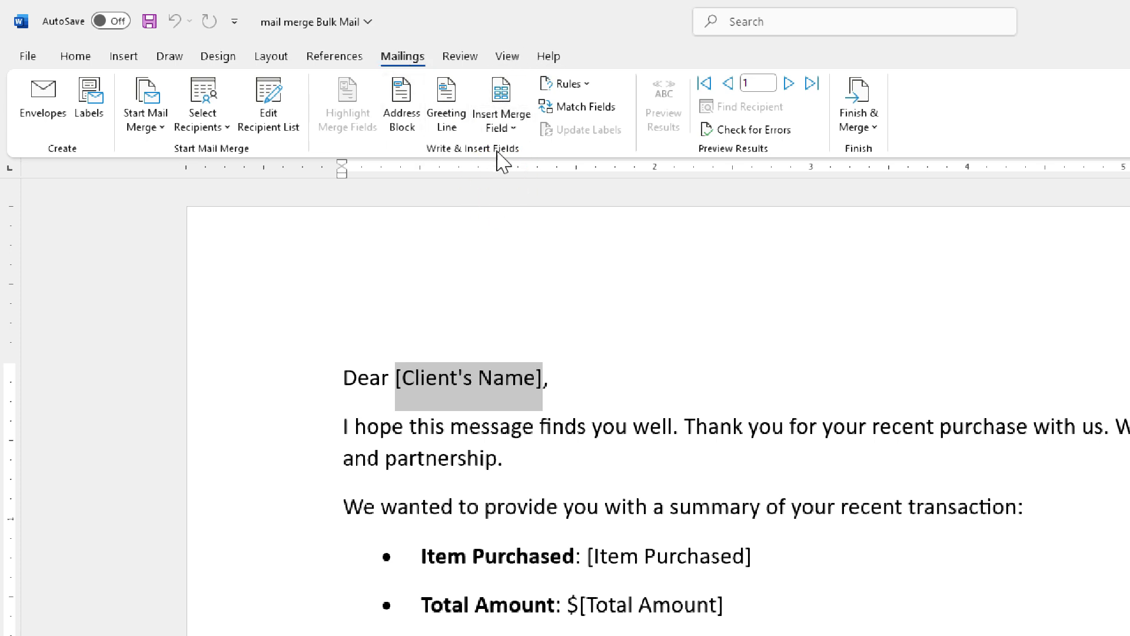
pyautogui.click(511, 129)
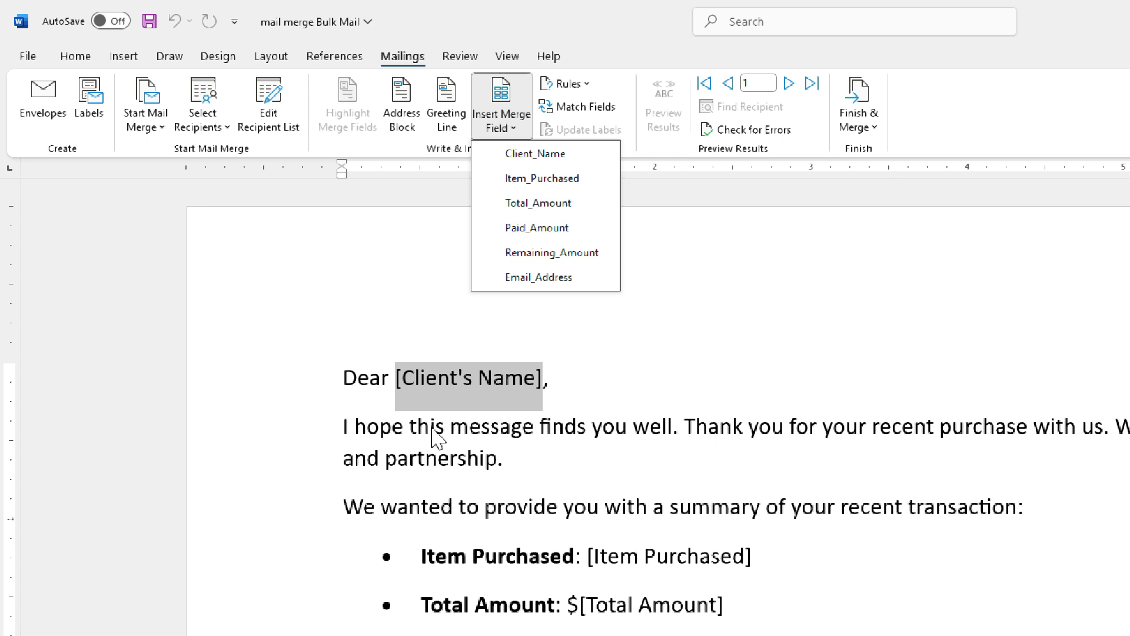
pyautogui.click(535, 154)
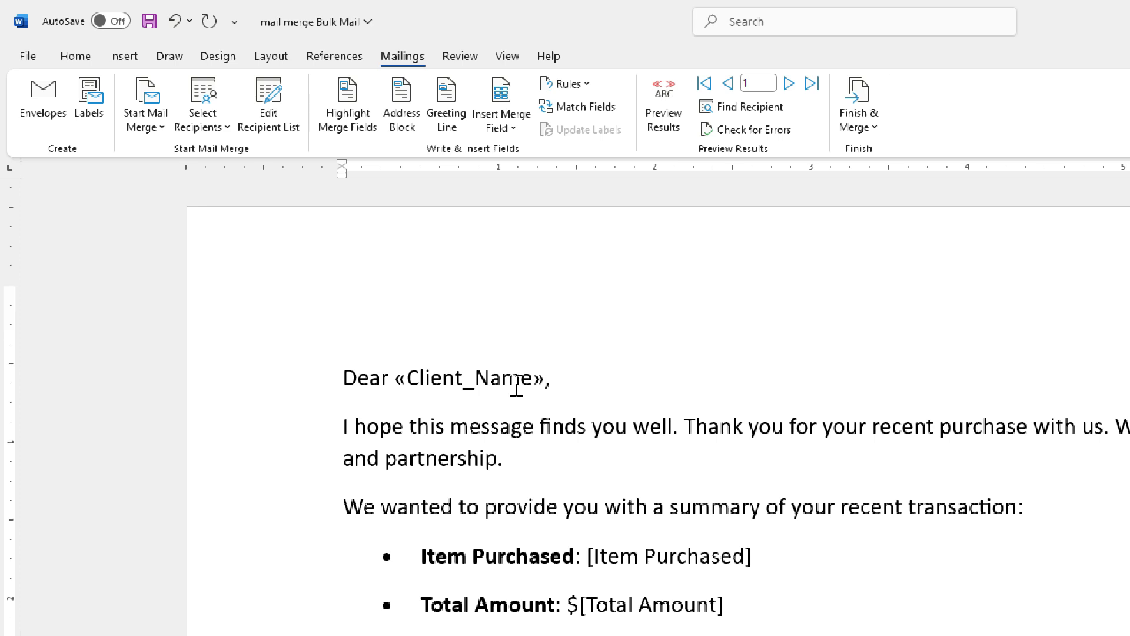
# Step: Replace the [Item Purchased] placeholder in the first bullet with the Item_Purchased merge field
pyautogui.scroll(-2, 515, 386)
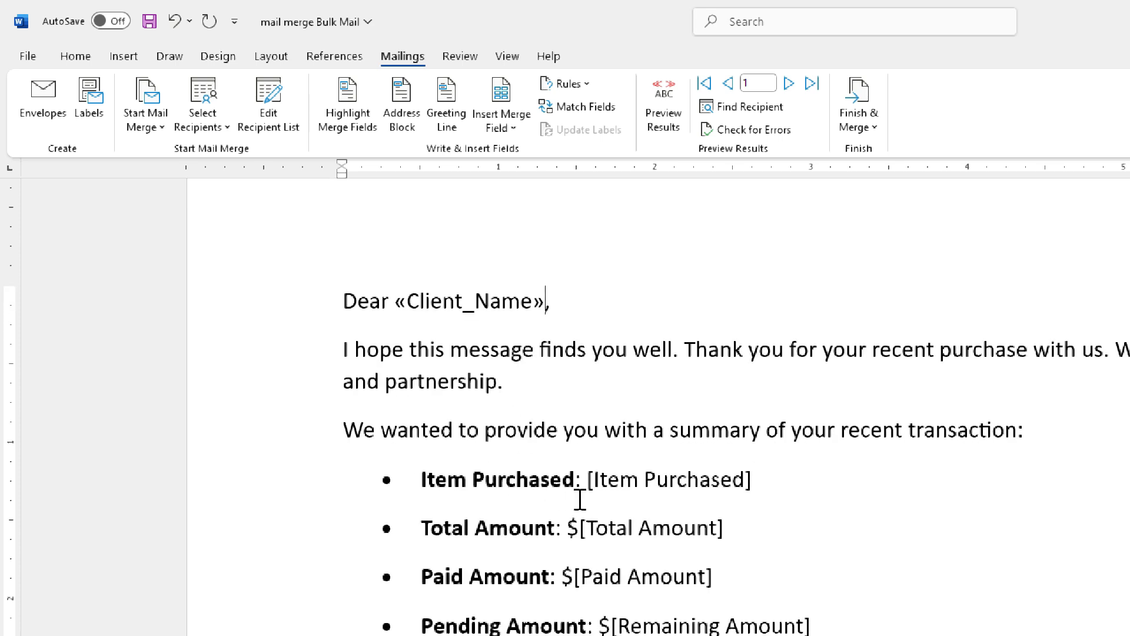
pyautogui.moveTo(588, 479); pyautogui.dragTo(757, 484)
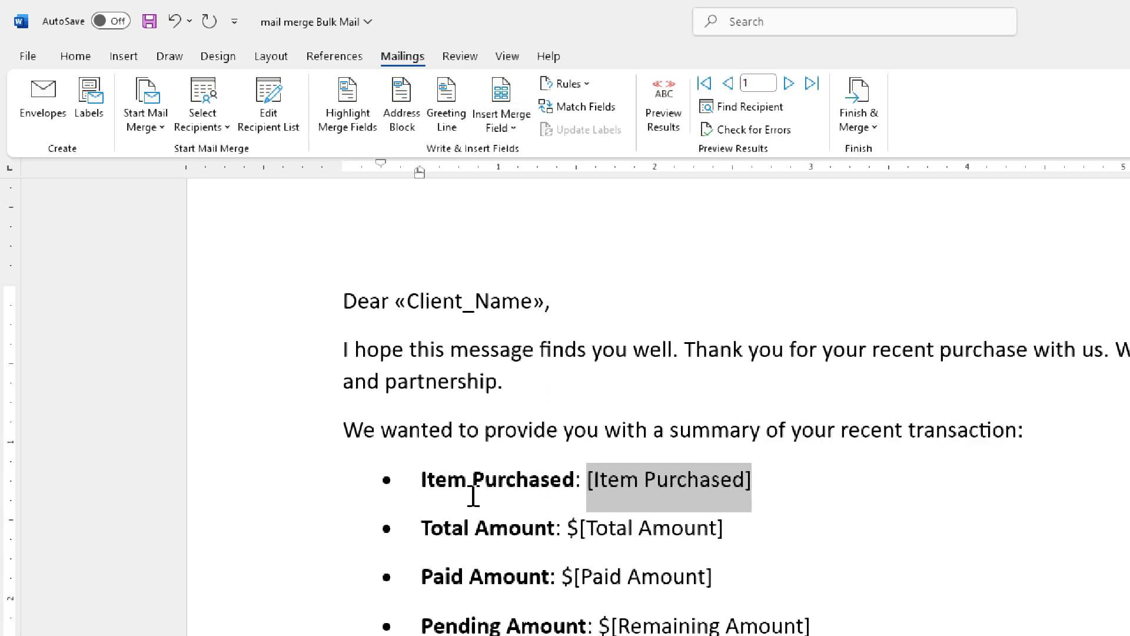
pyautogui.click(522, 138)
pyautogui.click(538, 182)
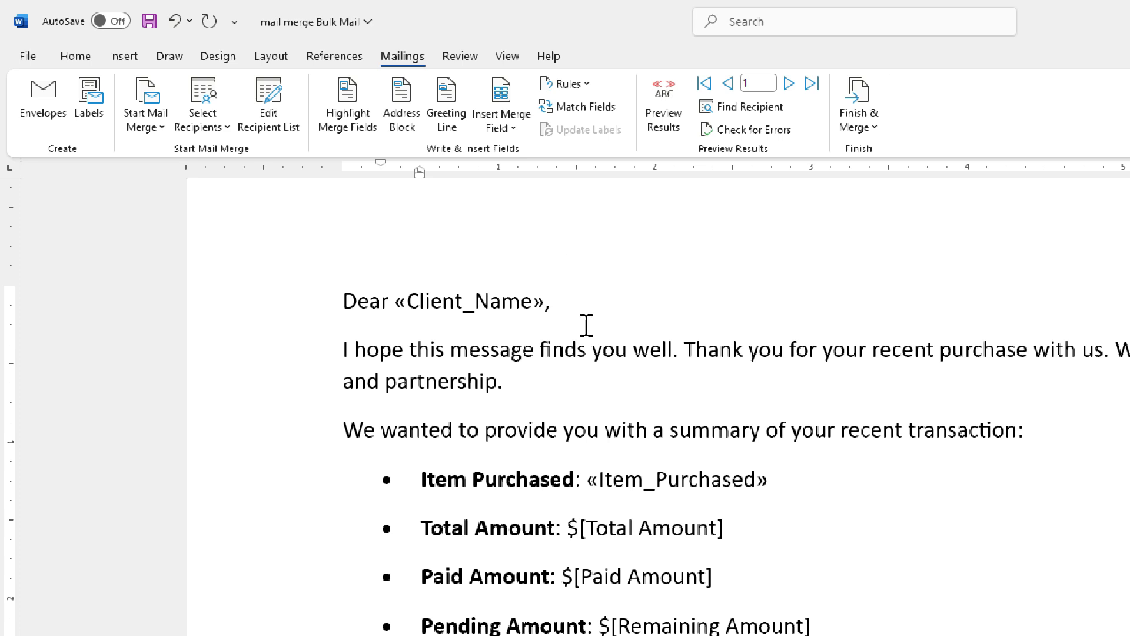
# Step: Replace the [Total Amount] placeholder in the Total Amount bullet with the Total_Amount merge field, keeping the dollar sign
pyautogui.scroll(-3, 656, 457)
pyautogui.click(726, 374)
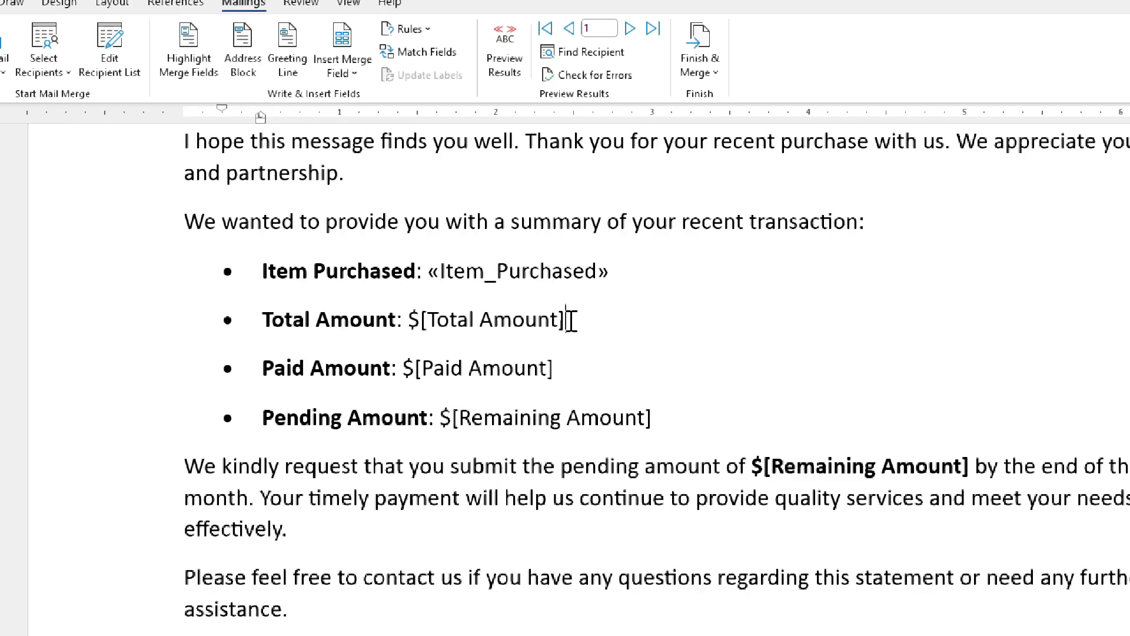
pyautogui.hotkey('shift', 'Left')
pyautogui.hotkey('shift', 'Left')
pyautogui.hotkey('shift', 'Left')
pyautogui.hotkey('shift', 'Left')
pyautogui.hotkey('shift', 'Left')
pyautogui.hotkey('shift', 'Left')
pyautogui.hotkey('shift', 'Left')
pyautogui.hotkey('shift', 'Left')
pyautogui.hotkey('shift', 'Left')
pyautogui.hotkey('shift', 'Left')
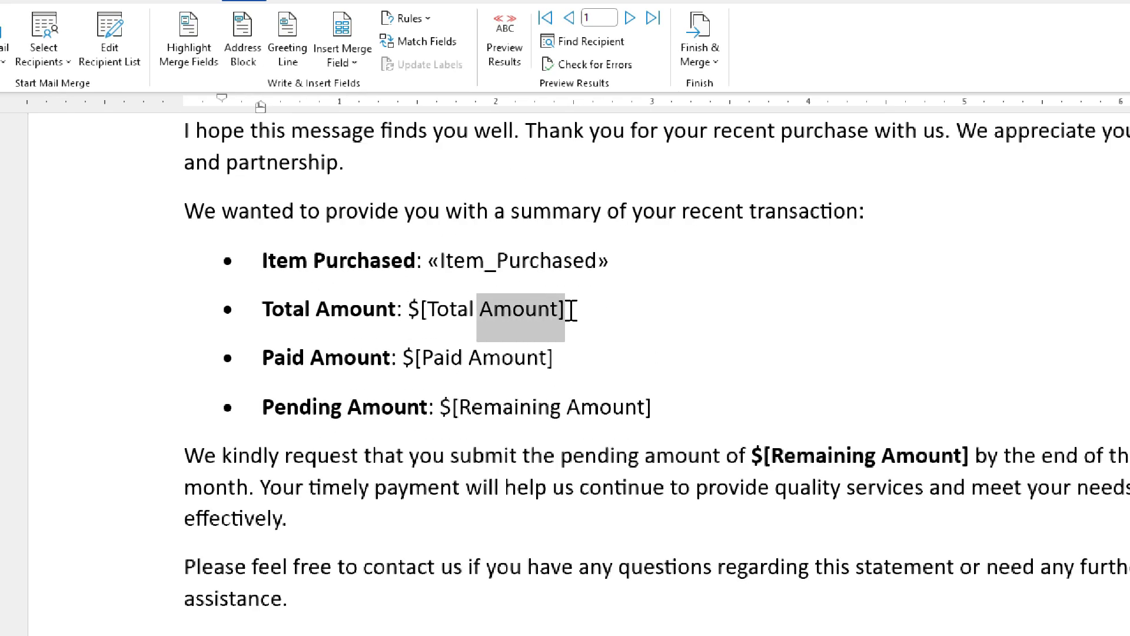
pyautogui.hotkey('shift', 'Left')
pyautogui.hotkey('shift', 'Left')
pyautogui.hotkey('shift', 'Left')
pyautogui.hotkey('shift', 'Left')
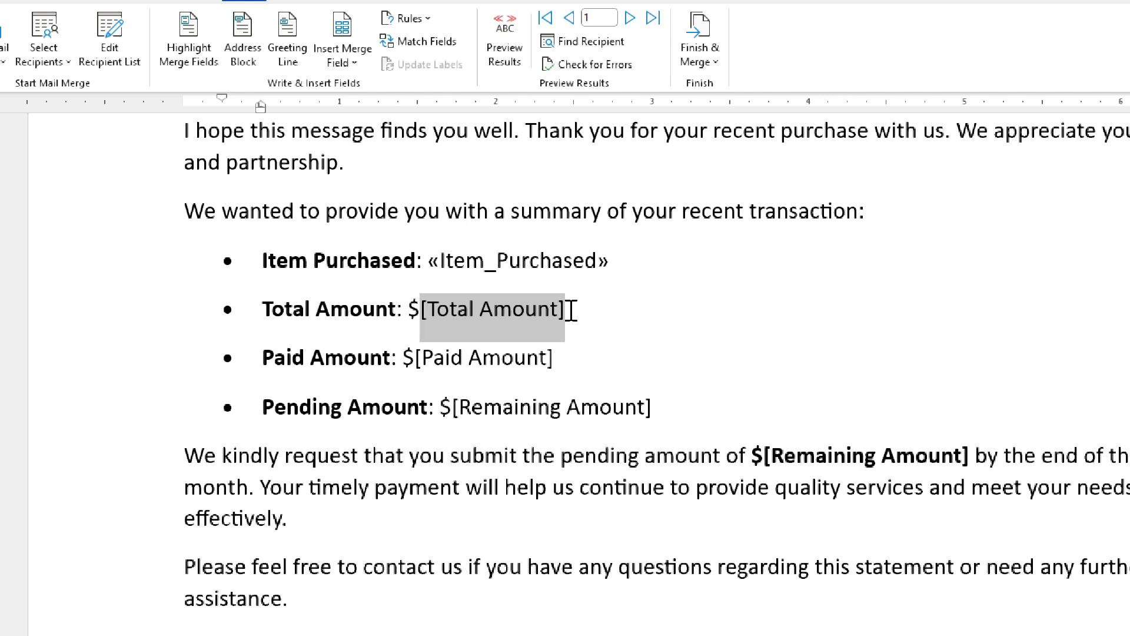
pyautogui.click(355, 66)
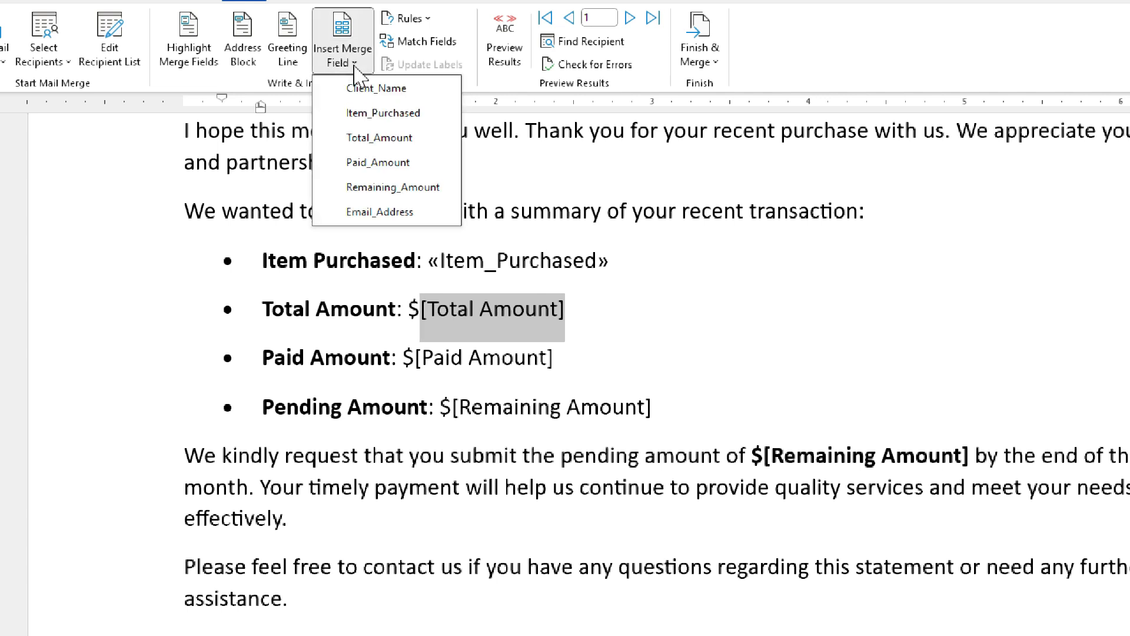
pyautogui.click(377, 144)
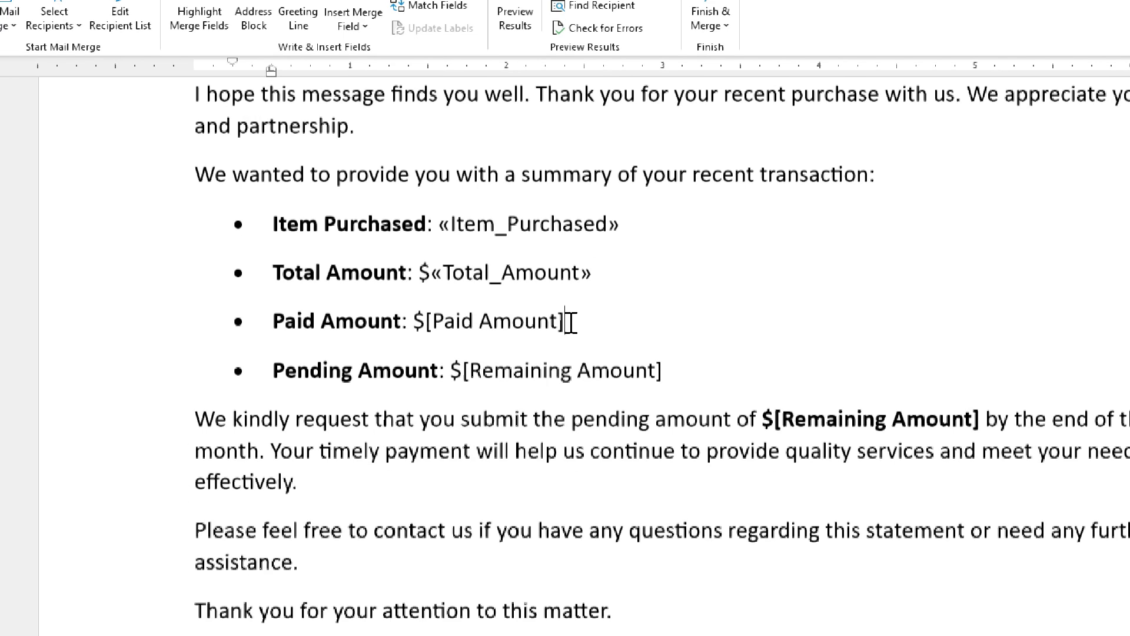
# Step: Replace the [Paid Amount] placeholder in the Paid Amount bullet with the Paid_Amount merge field, keeping the dollar sign
pyautogui.hotkey('shift', 'Left')
pyautogui.hotkey('shift', 'Left')
pyautogui.hotkey('shift', 'Left')
pyautogui.hotkey('shift', 'Left')
pyautogui.hotkey('shift', 'Left')
pyautogui.hotkey('shift', 'Left')
pyautogui.hotkey('shift', 'Left')
pyautogui.hotkey('shift', 'Left')
pyautogui.hotkey('shift', 'Left')
pyautogui.hotkey('shift', 'Left')
pyautogui.hotkey('shift', 'Left')
pyautogui.hotkey('shift', 'Left')
pyautogui.hotkey('shift', 'Left')
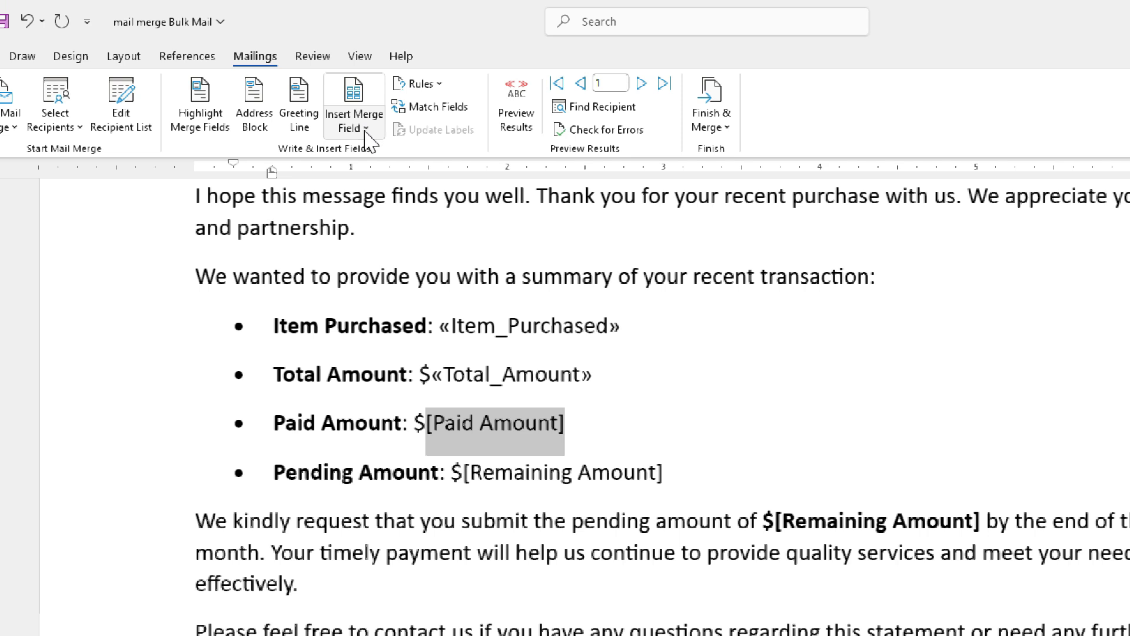
pyautogui.click(362, 13)
pyautogui.click(389, 227)
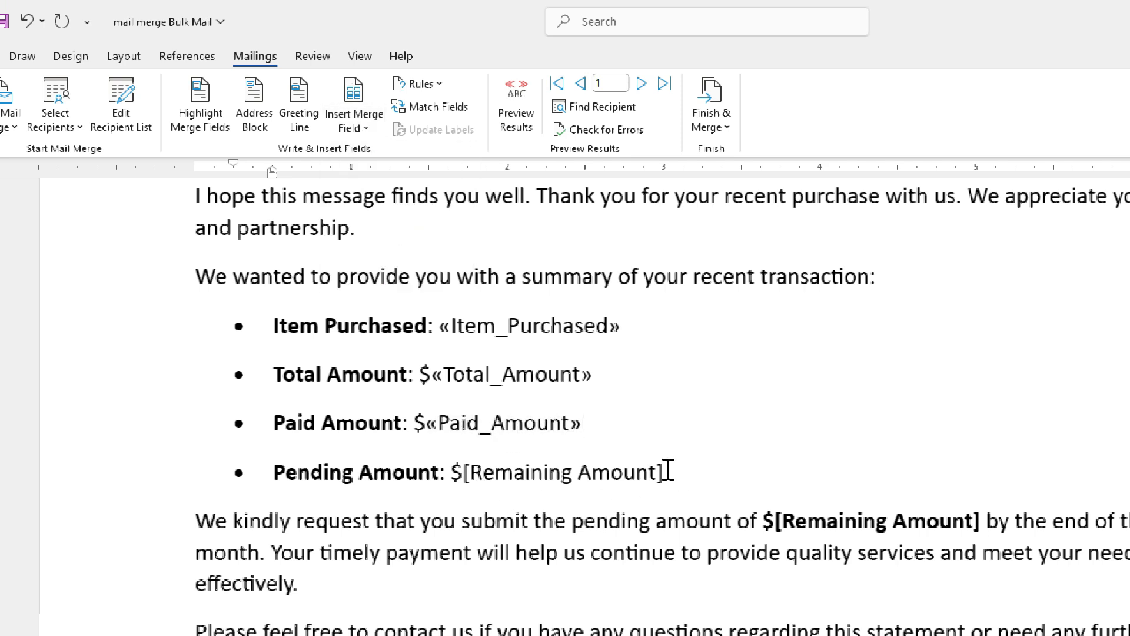
# Step: Replace the [Remaining Amount] placeholder in the Pending Amount bullet with the Remaining_Amount merge field, keeping the dollar sign
pyautogui.hotkey('shift', 'Left')
pyautogui.hotkey('shift', 'Left')
pyautogui.hotkey('shift', 'Left')
pyautogui.hotkey('shift', 'Left')
pyautogui.hotkey('shift', 'Left')
pyautogui.hotkey('shift', 'Left')
pyautogui.hotkey('shift', 'Left')
pyautogui.hotkey('shift', 'Left')
pyautogui.hotkey('shift', 'Left')
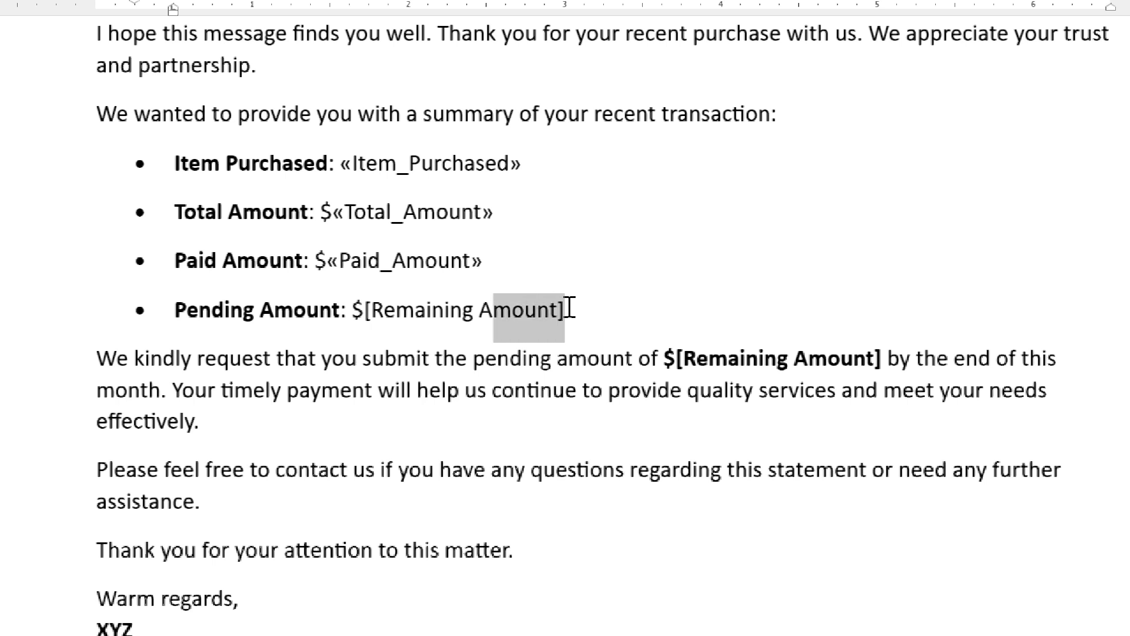
pyautogui.hotkey('shift', 'Left')
pyautogui.hotkey('shift', 'Left')
pyautogui.hotkey('shift', 'Left')
pyautogui.hotkey('shift', 'Left')
pyautogui.hotkey('shift', 'Left')
pyautogui.hotkey('shift', 'Left')
pyautogui.hotkey('shift', 'Left')
pyautogui.hotkey('shift', 'Left')
pyautogui.hotkey('shift', 'Left')
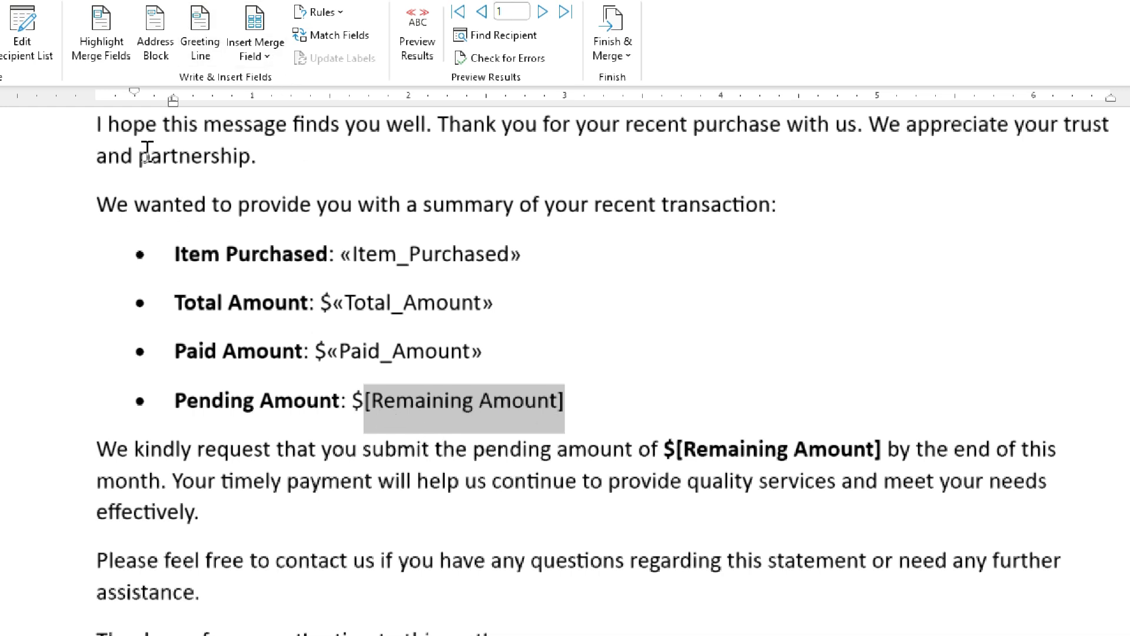
pyautogui.click(262, 54)
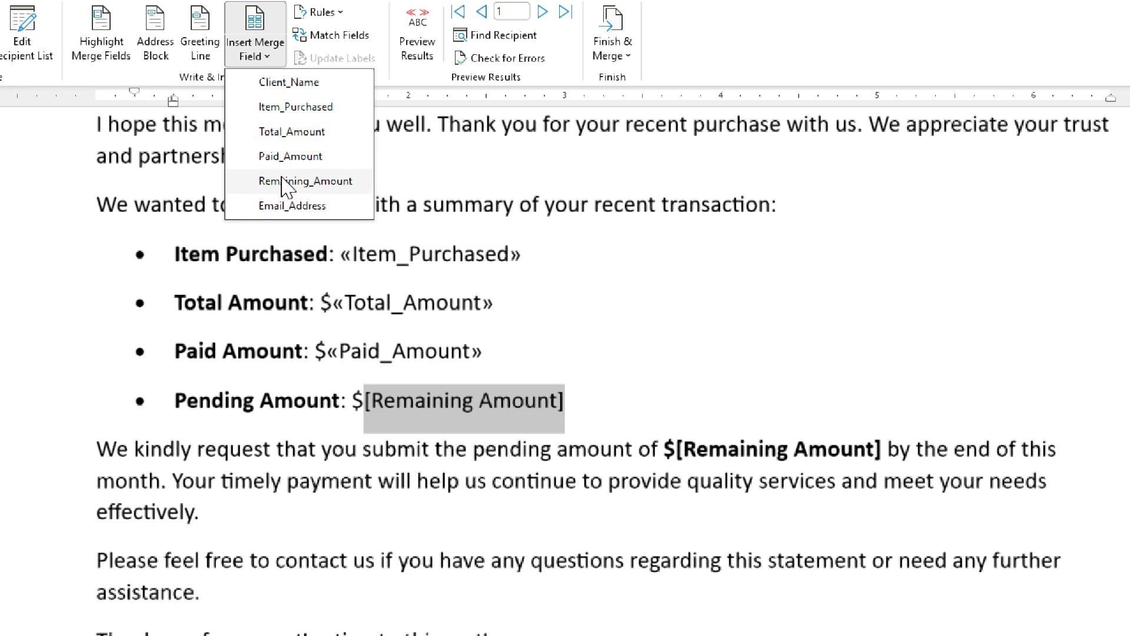
pyautogui.click(299, 182)
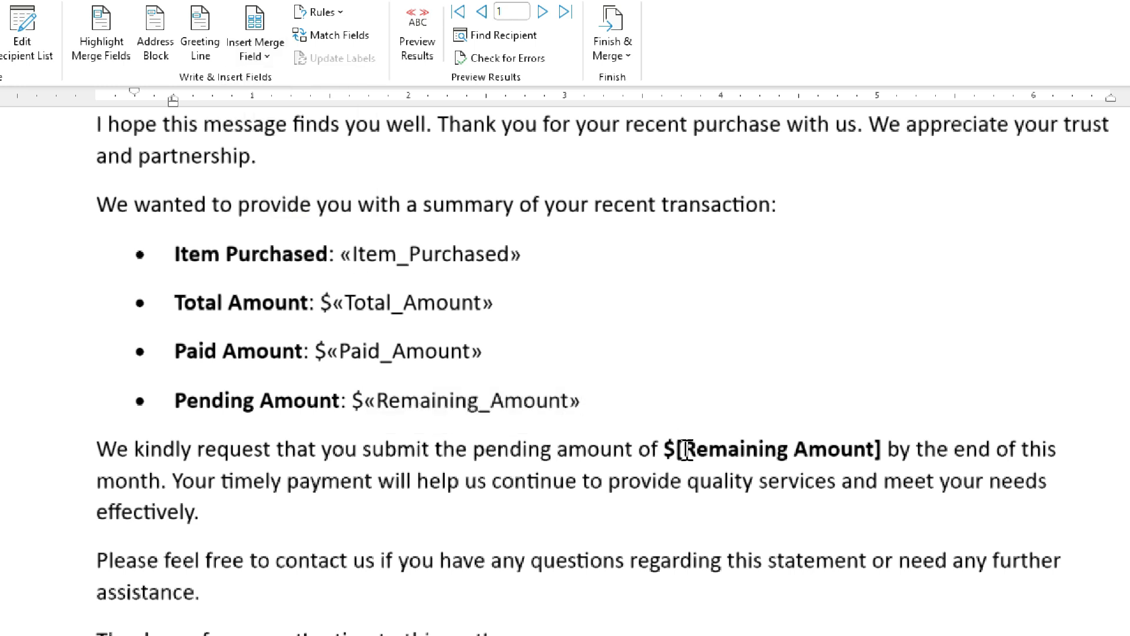
# Step: Replace the [Remaining Amount] placeholder in the payment request paragraph with the Remaining_Amount merge field, keeping the dollar sign
pyautogui.moveTo(681, 453); pyautogui.dragTo(735, 465)
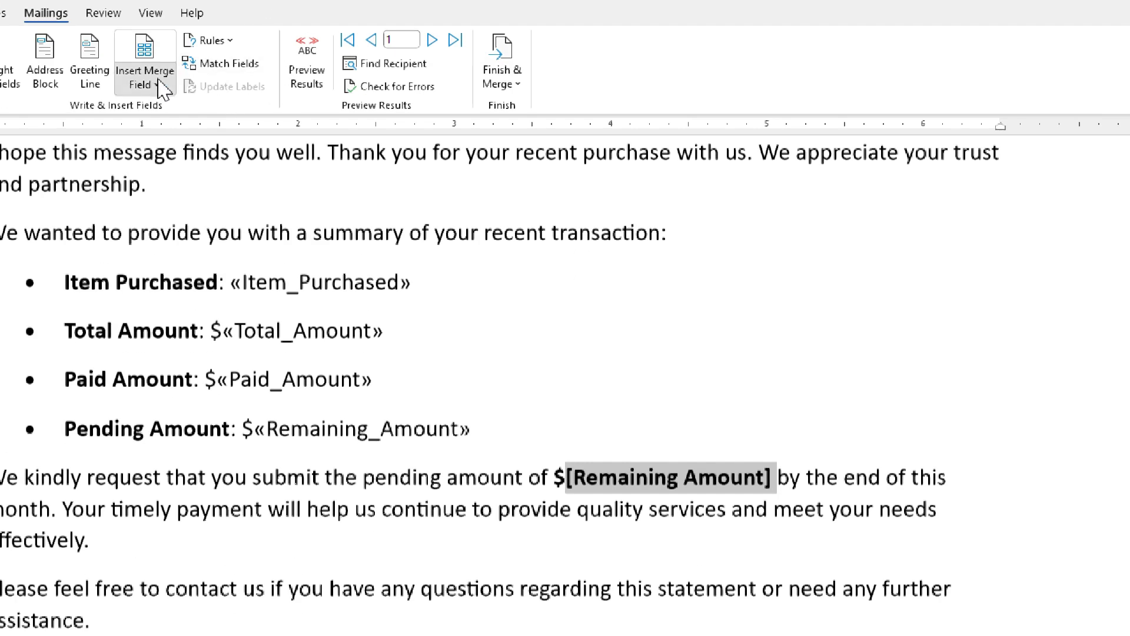
pyautogui.click(157, 83)
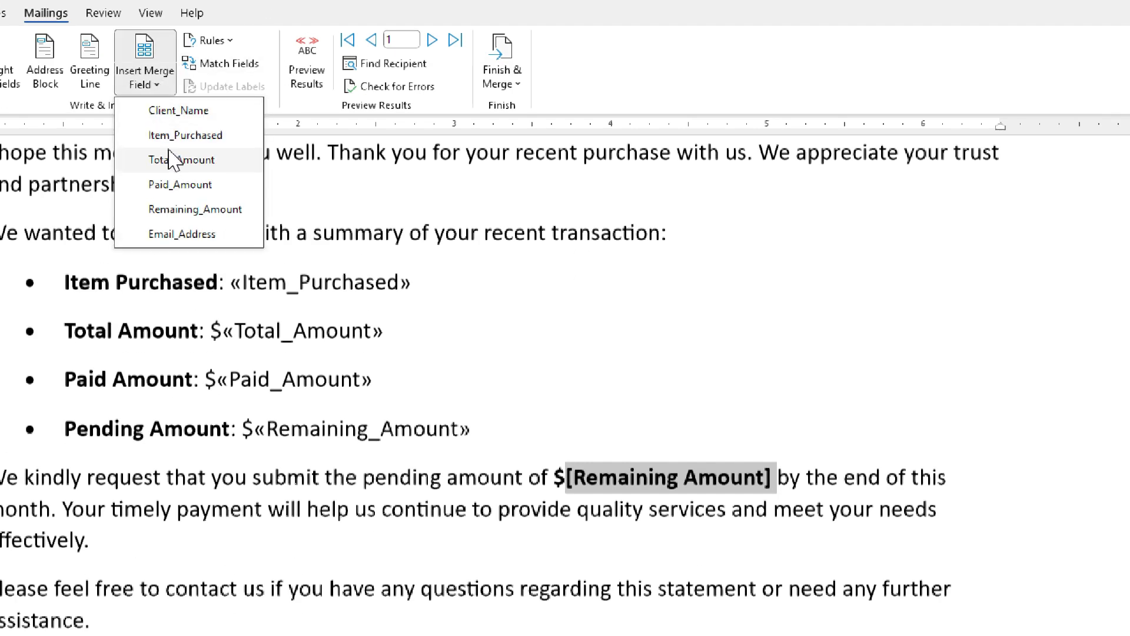
pyautogui.click(195, 209)
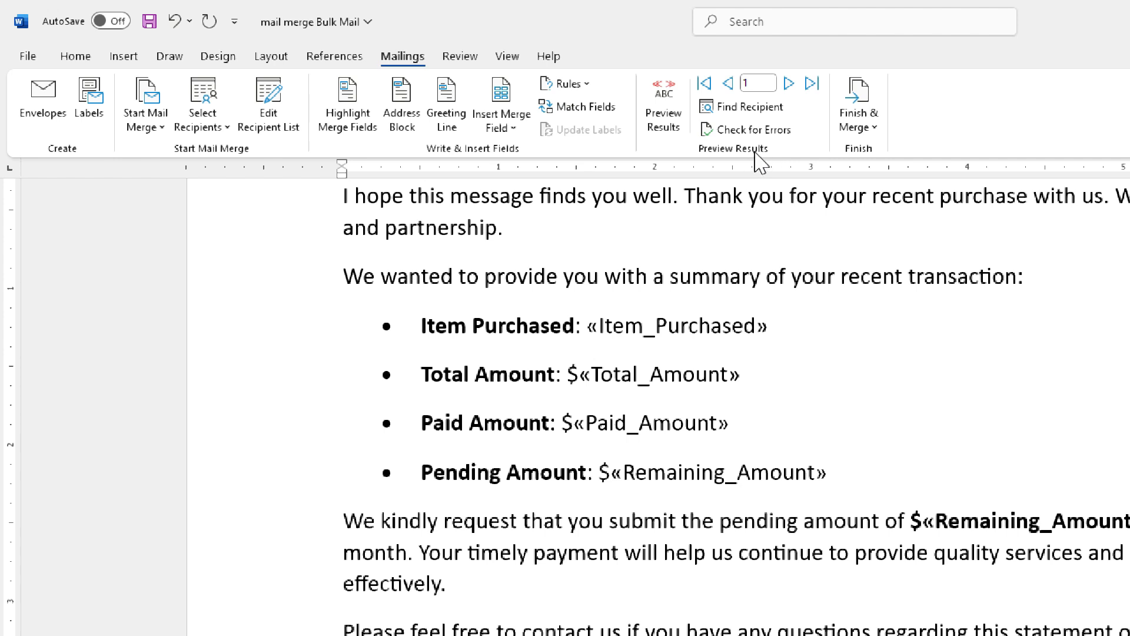
# Step: Turn on the merge results preview and check the client name in the greeting of the first letter
pyautogui.click(668, 110)
pyautogui.scroll(4, 577, 232)
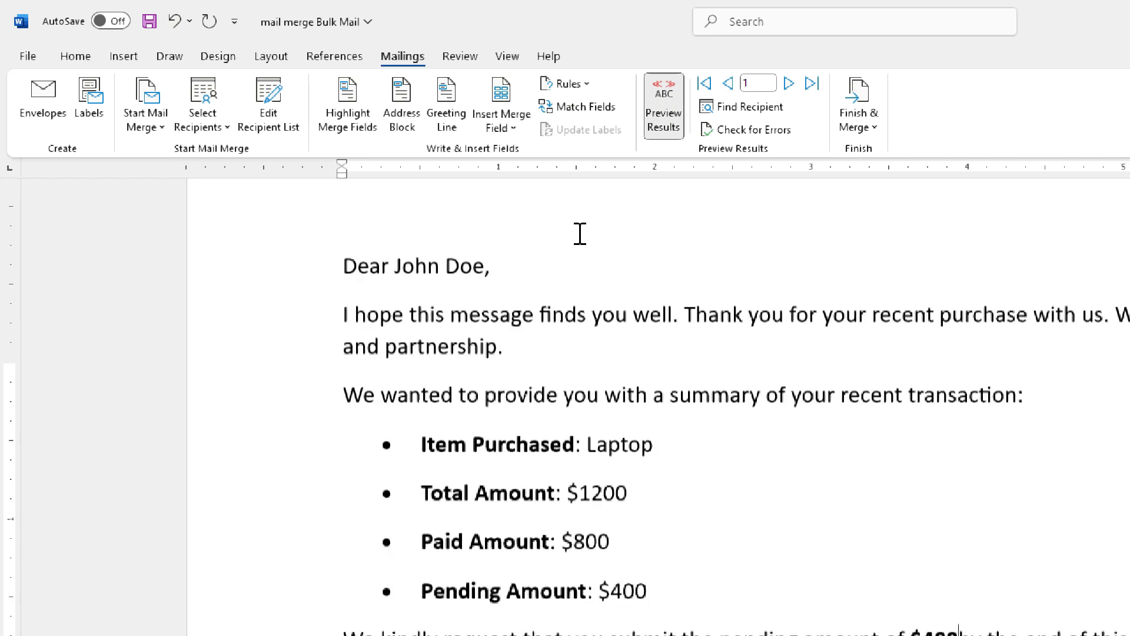
pyautogui.moveTo(395, 379); pyautogui.dragTo(483, 389)
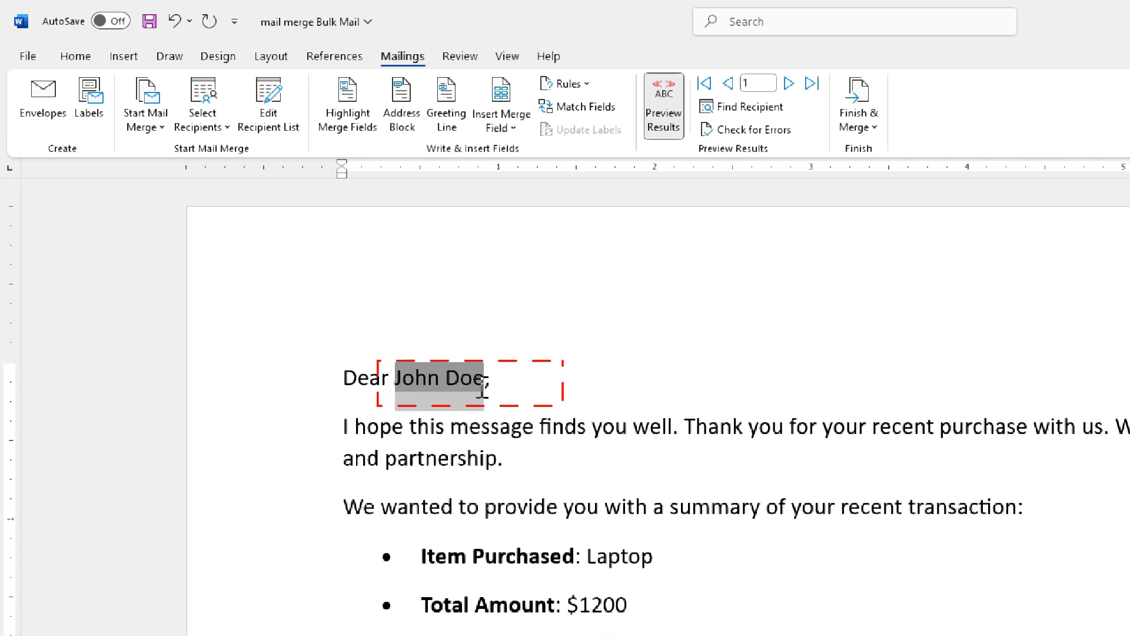
pyautogui.click(534, 426)
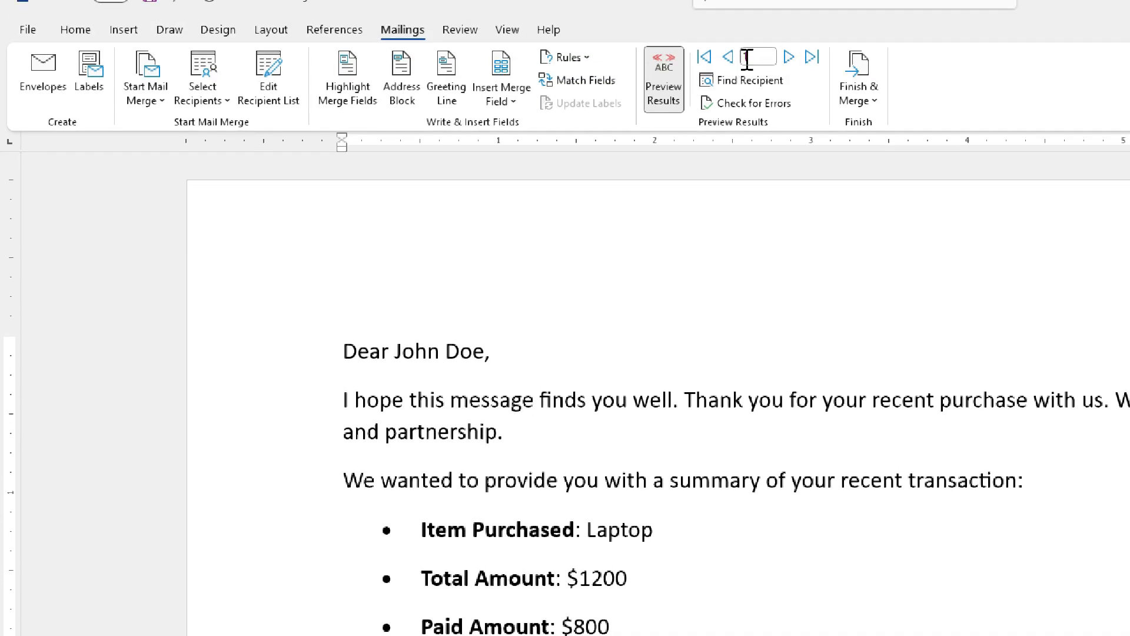
# Step: Preview the letters of several following recipients, jump to the last record, and return to the first one
pyautogui.click(785, 62)
pyautogui.click(785, 61)
pyautogui.click(789, 58)
pyautogui.click(788, 57)
pyautogui.click(811, 57)
pyautogui.click(807, 57)
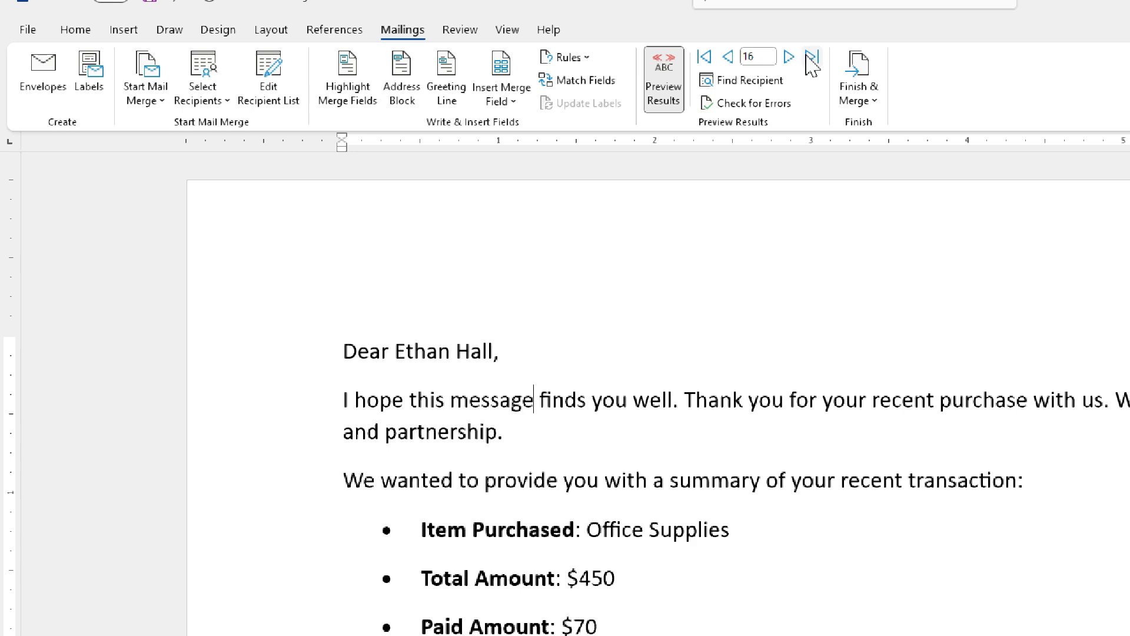
pyautogui.click(704, 58)
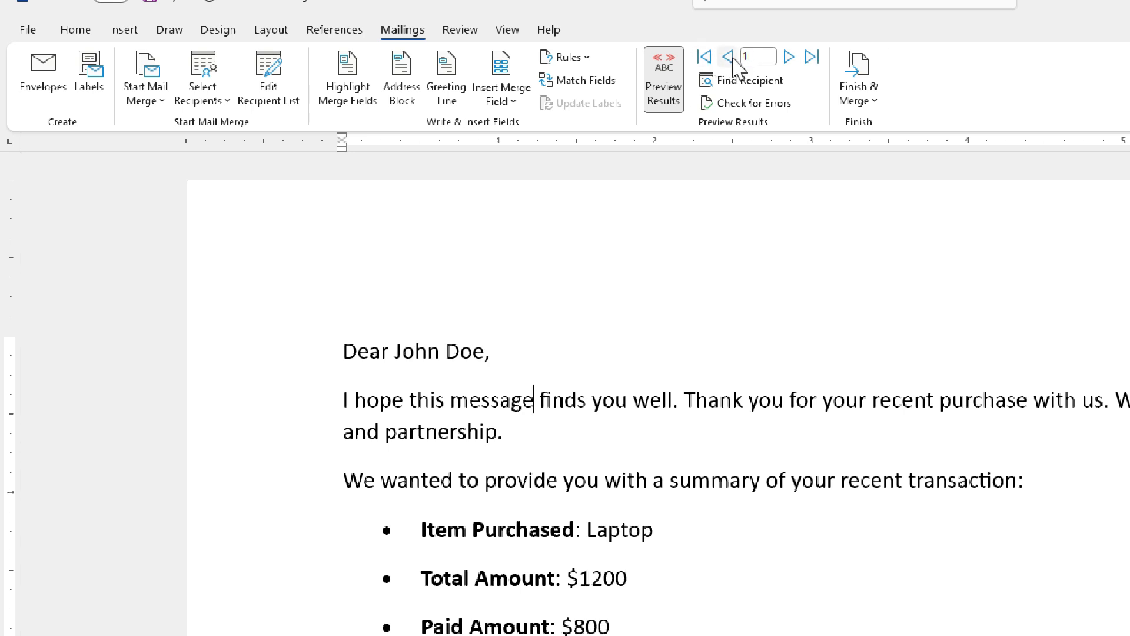
# Step: Advance the letter preview record by record from the first recipient to record 7
pyautogui.click(789, 57)
pyautogui.click(790, 57)
pyautogui.click(790, 57)
pyautogui.click(790, 57)
pyautogui.click(790, 56)
pyautogui.click(790, 56)
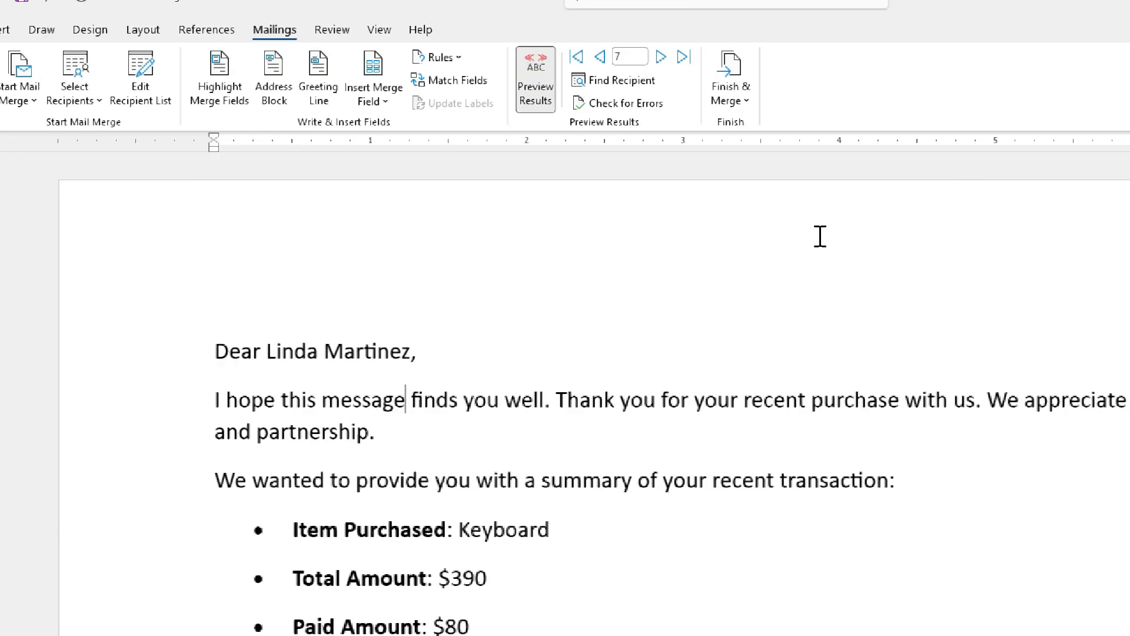
# Step: Start merging the letter to e-mail messages and enter "Payment" as the subject line
pyautogui.click(746, 101)
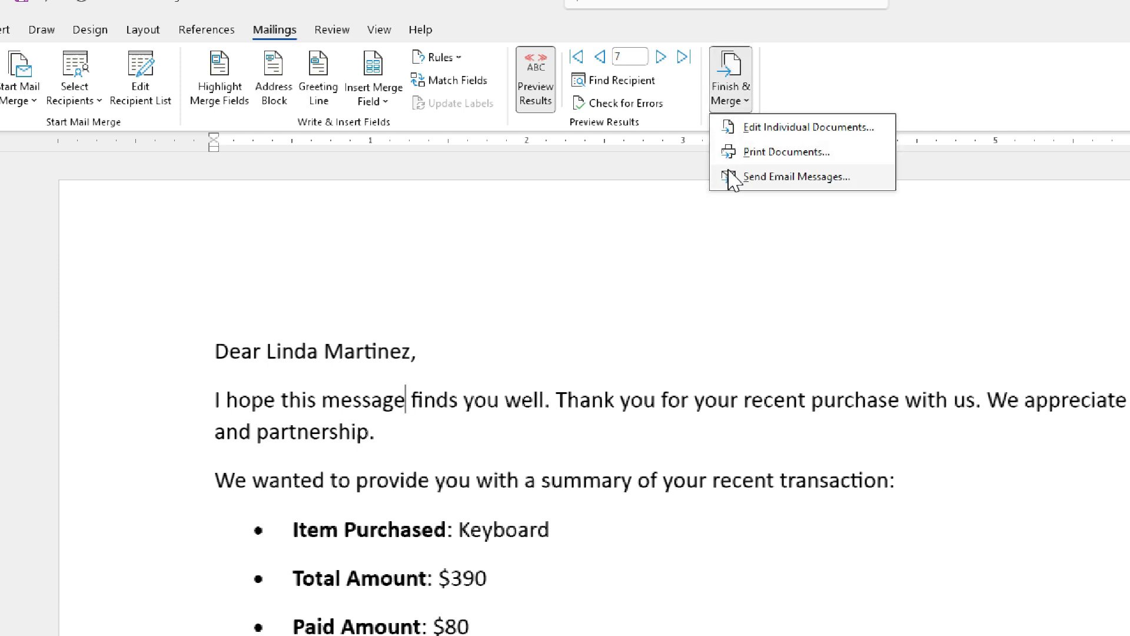
pyautogui.click(796, 178)
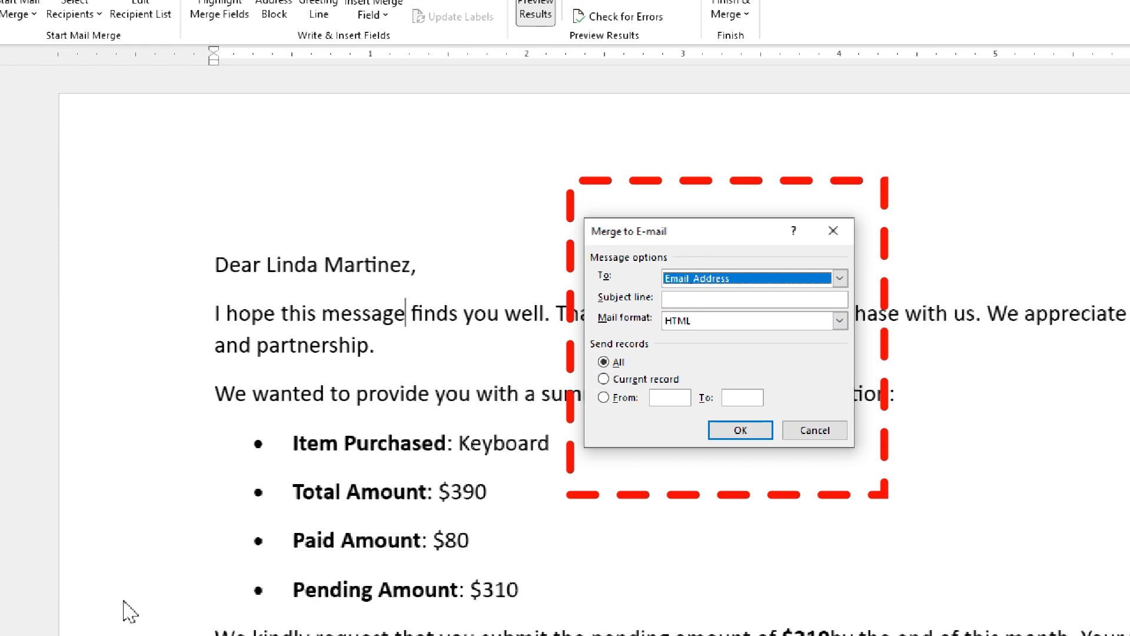
pyautogui.click(701, 298)
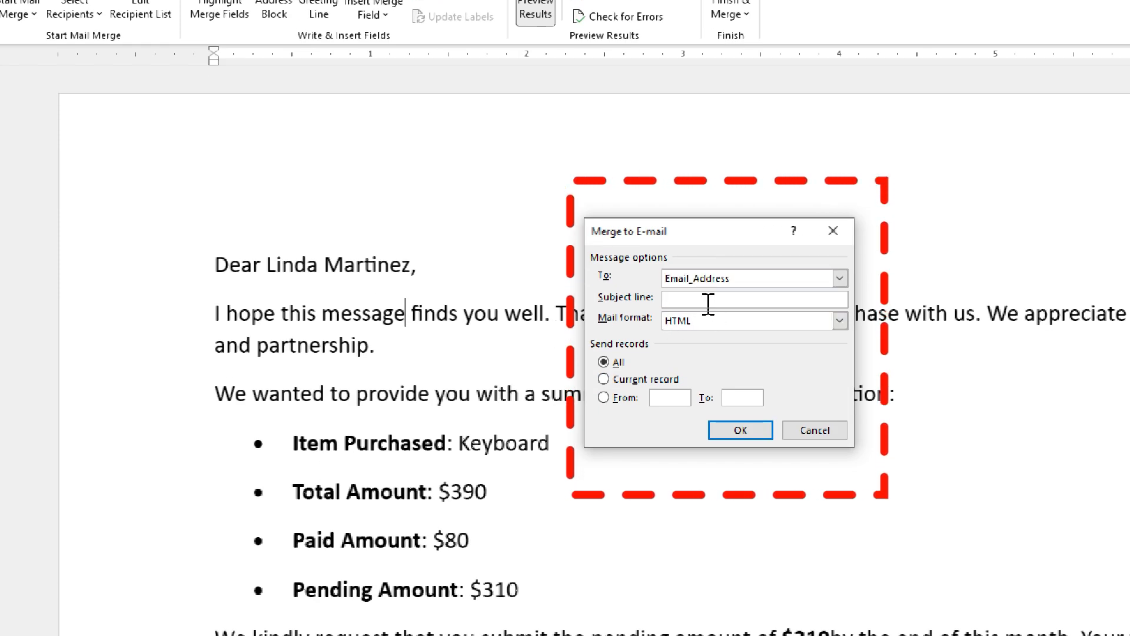
pyautogui.write('Pay')
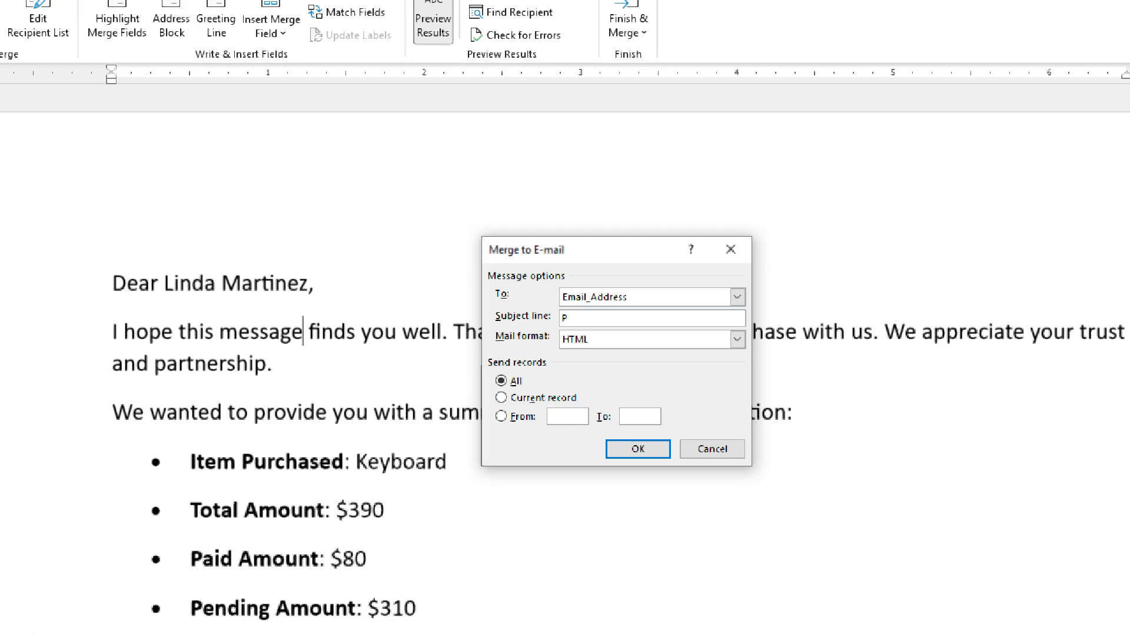
pyautogui.write('ment')
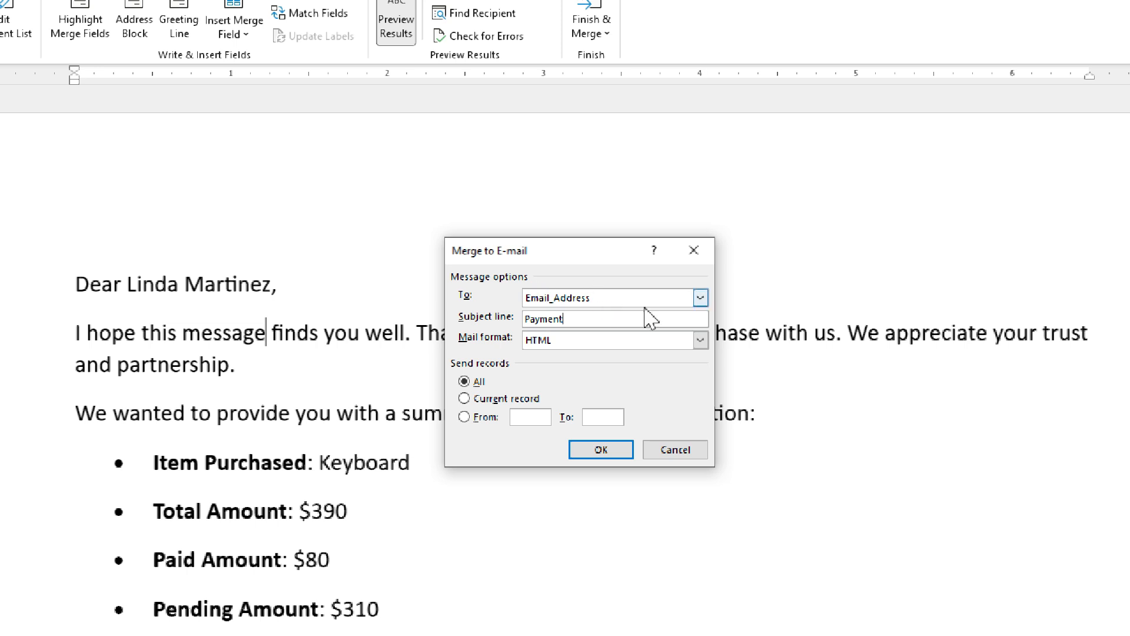
# Step: Choose Email_Address as the recipient field and send the merged e-mails to all records in HTML format
pyautogui.click(700, 298)
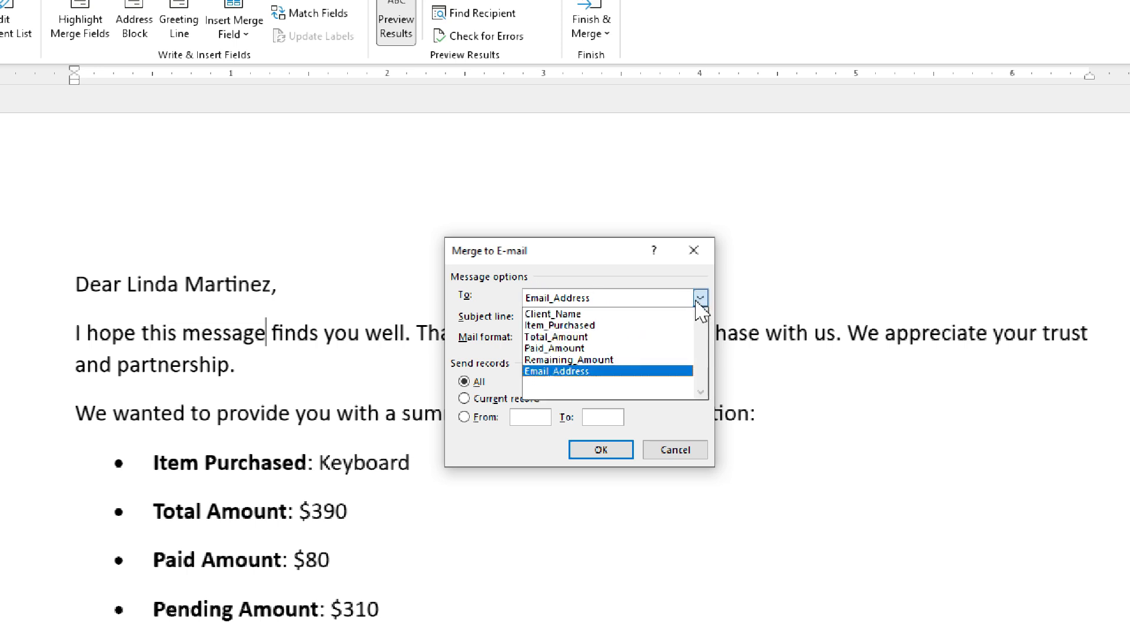
pyautogui.click(620, 371)
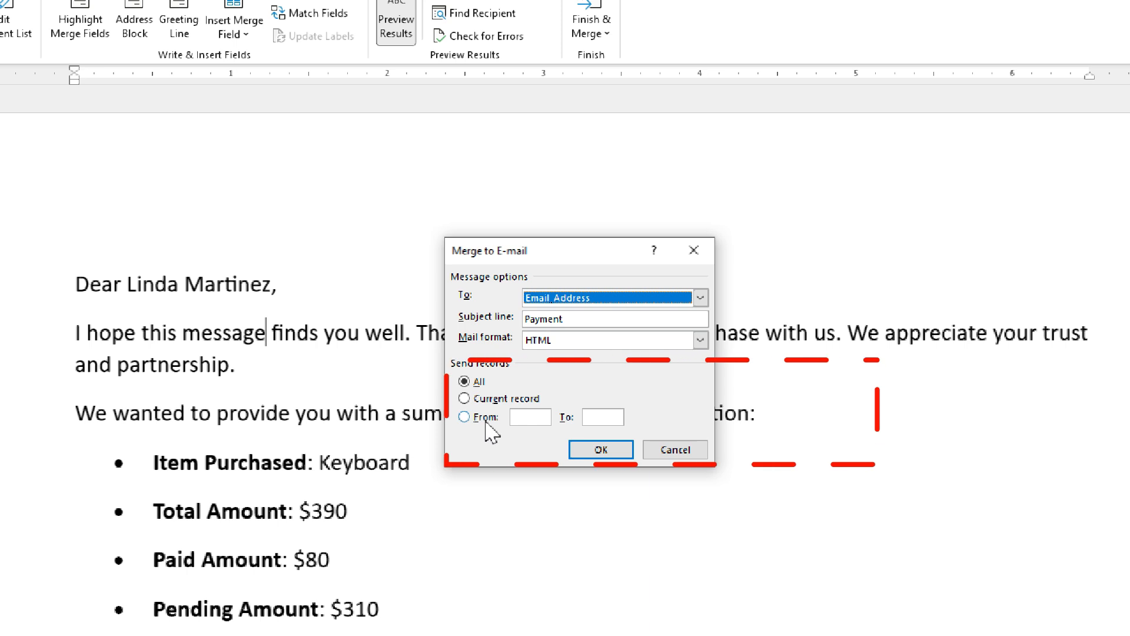
pyautogui.click(524, 417)
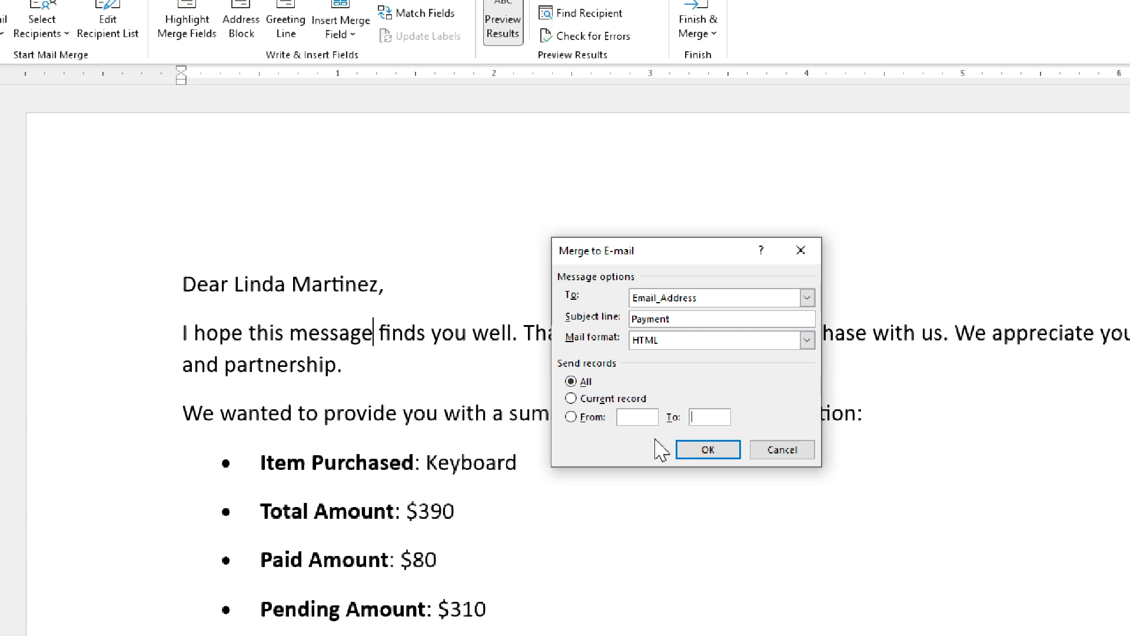
pyautogui.click(705, 456)
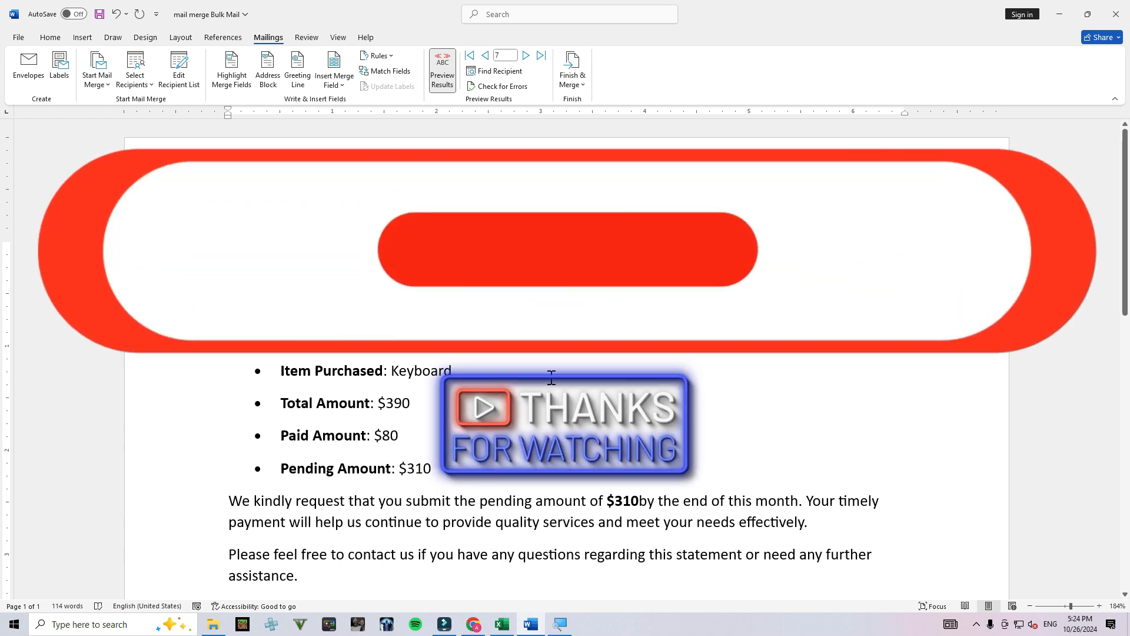